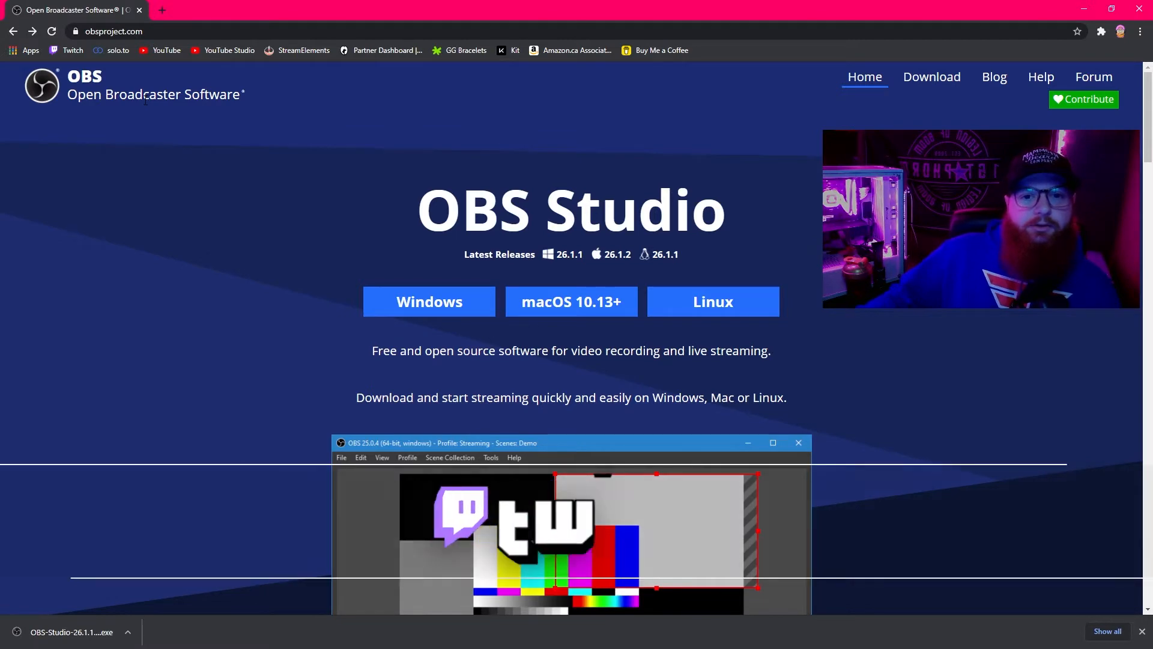
Go to StreamElements, open the channel dashboard and look through the list of personal overlays
left_click(311, 52)
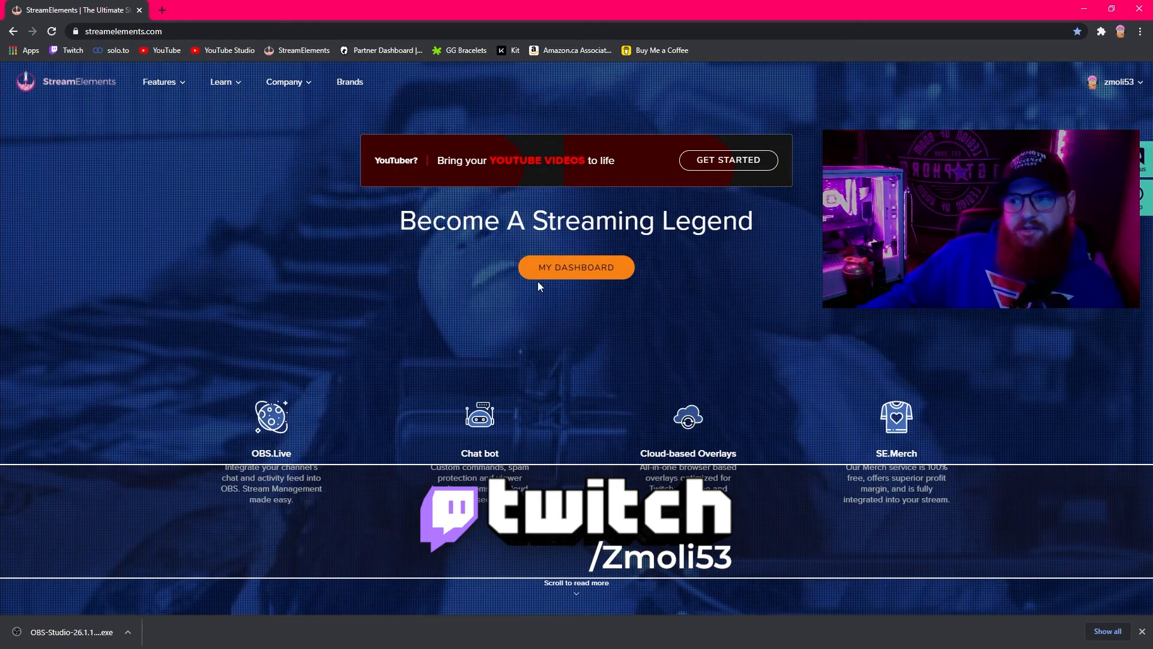
left_click(571, 273)
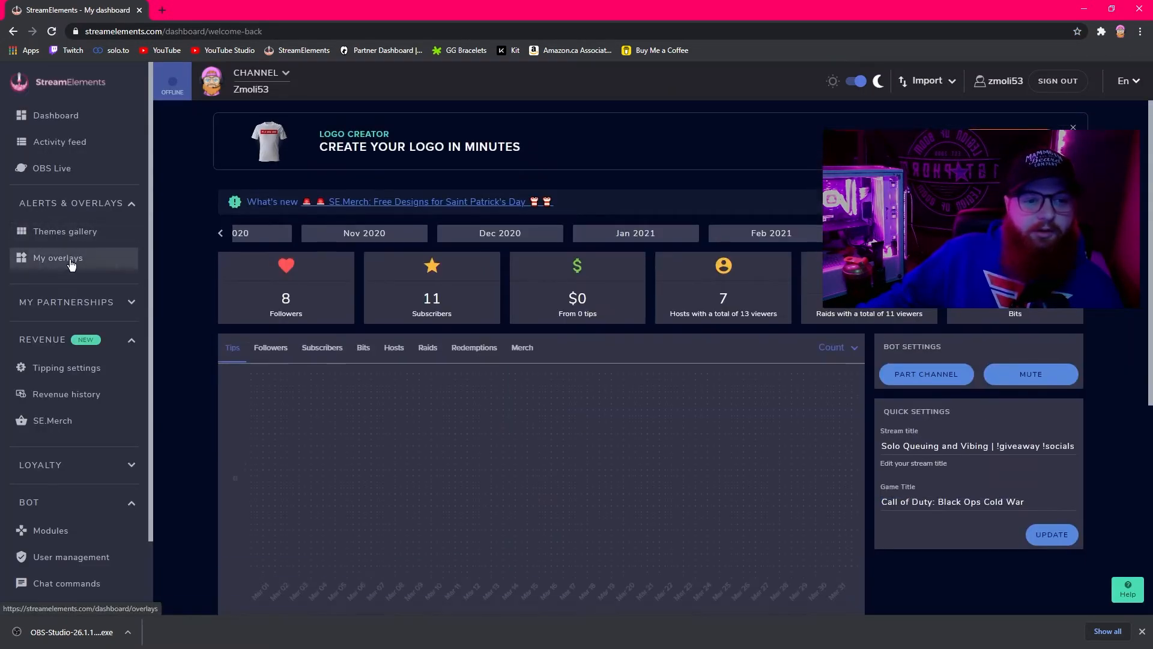
left_click(71, 265)
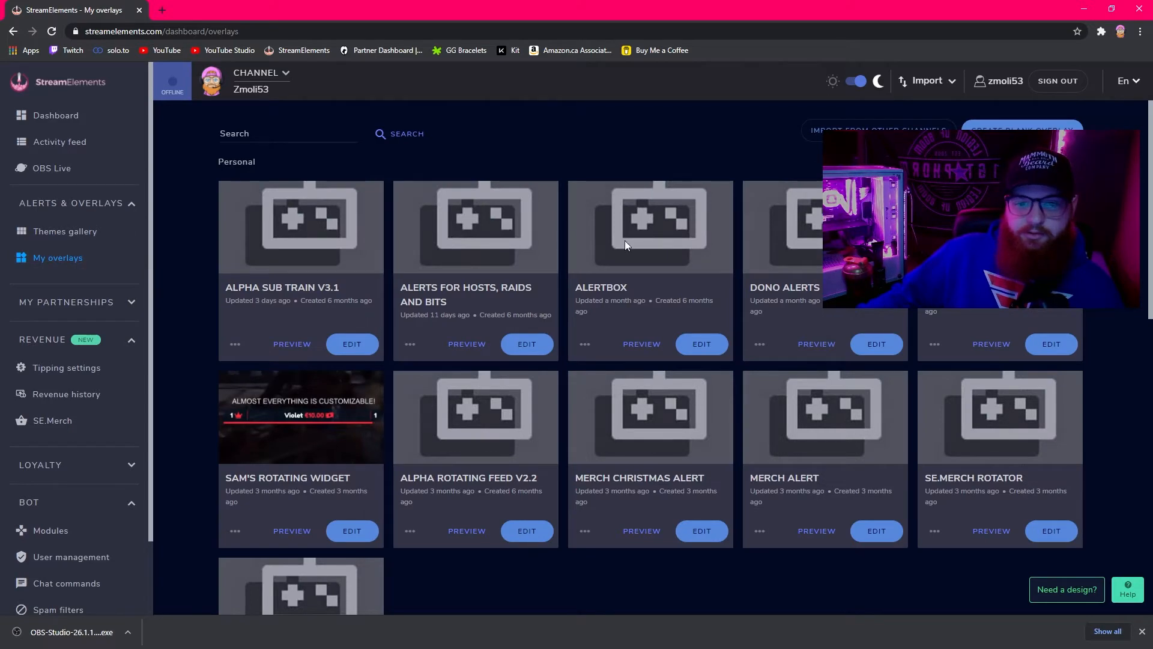
scroll(667, 223, "down", 8)
scroll(319, 385, "up", 10)
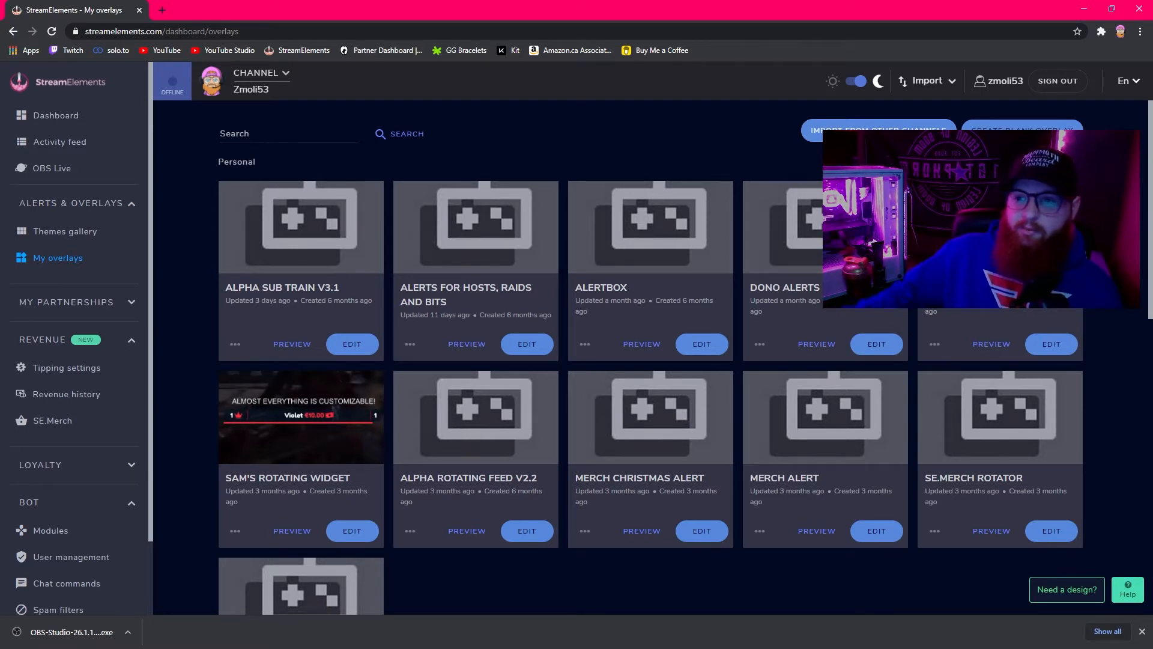
left_click(928, 82)
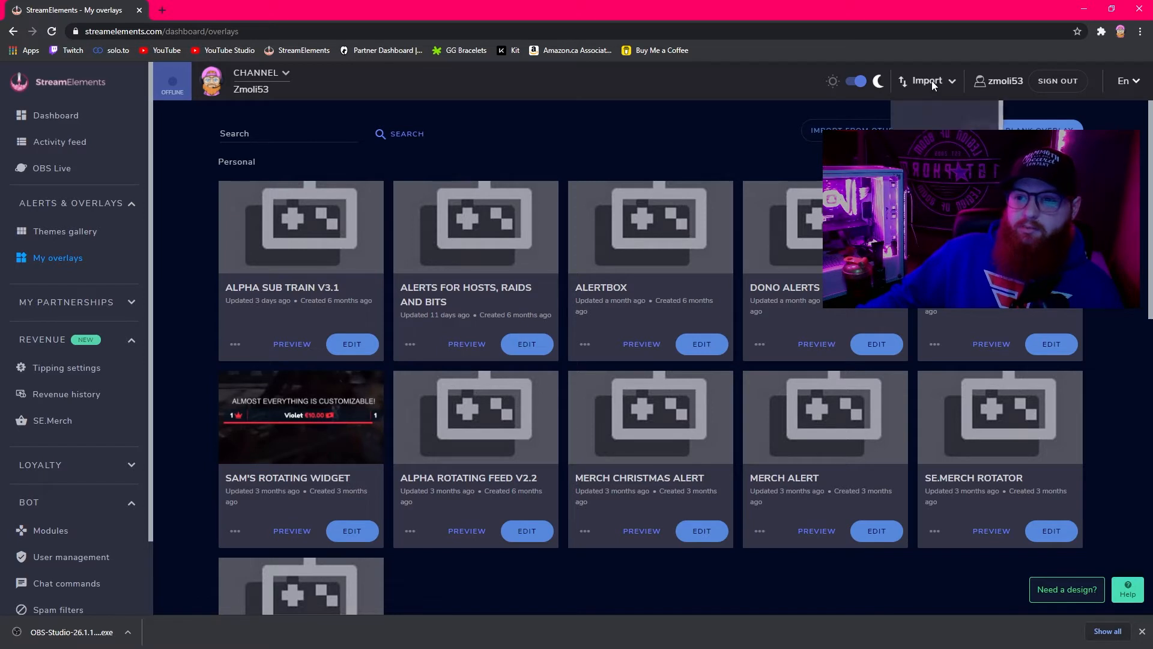
scroll(948, 115, "down", 1)
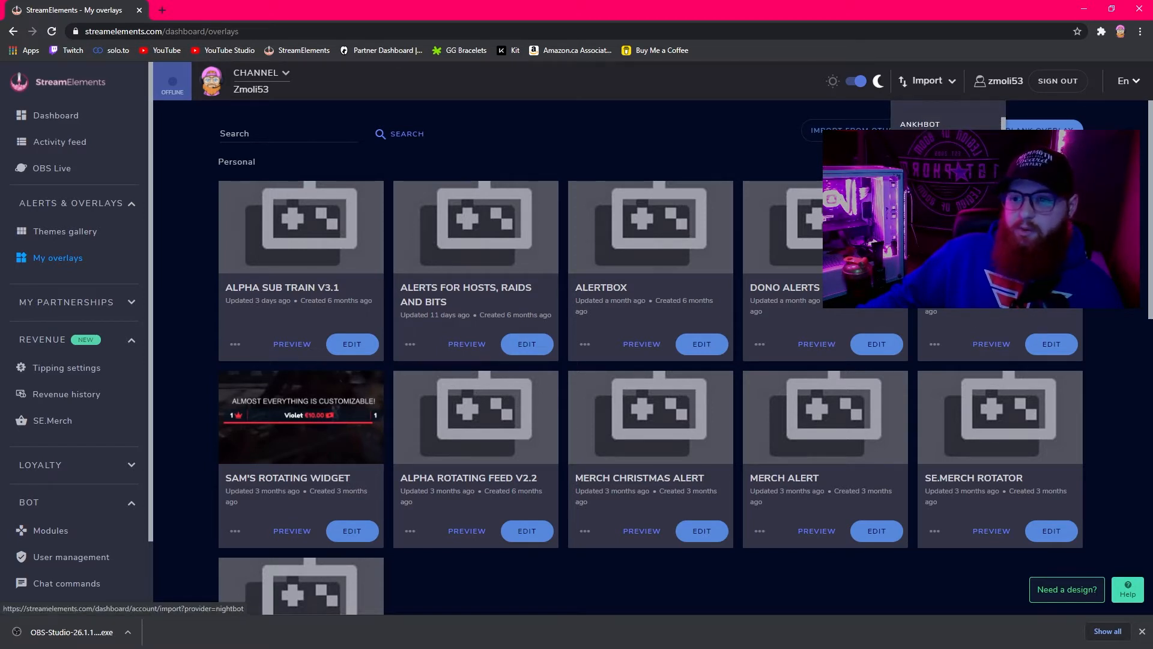
left_click(717, 135)
Create a blank overlay at 1080p resolution and add an AlertBox widget to it
left_click(1021, 131)
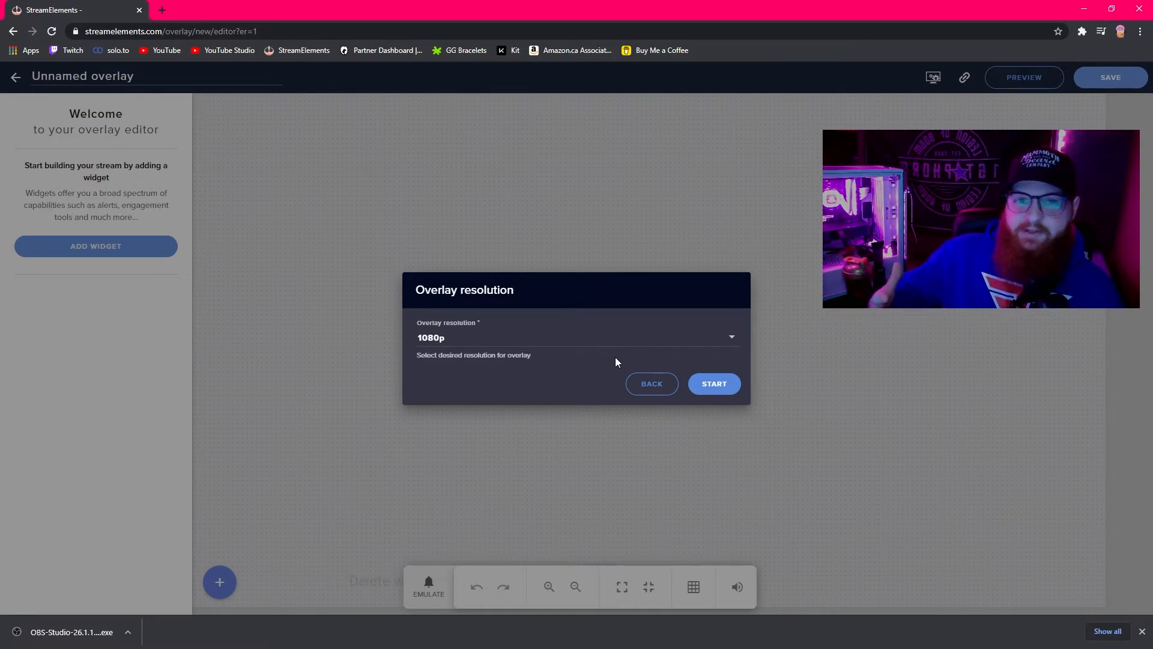
left_click(713, 384)
left_click(86, 246)
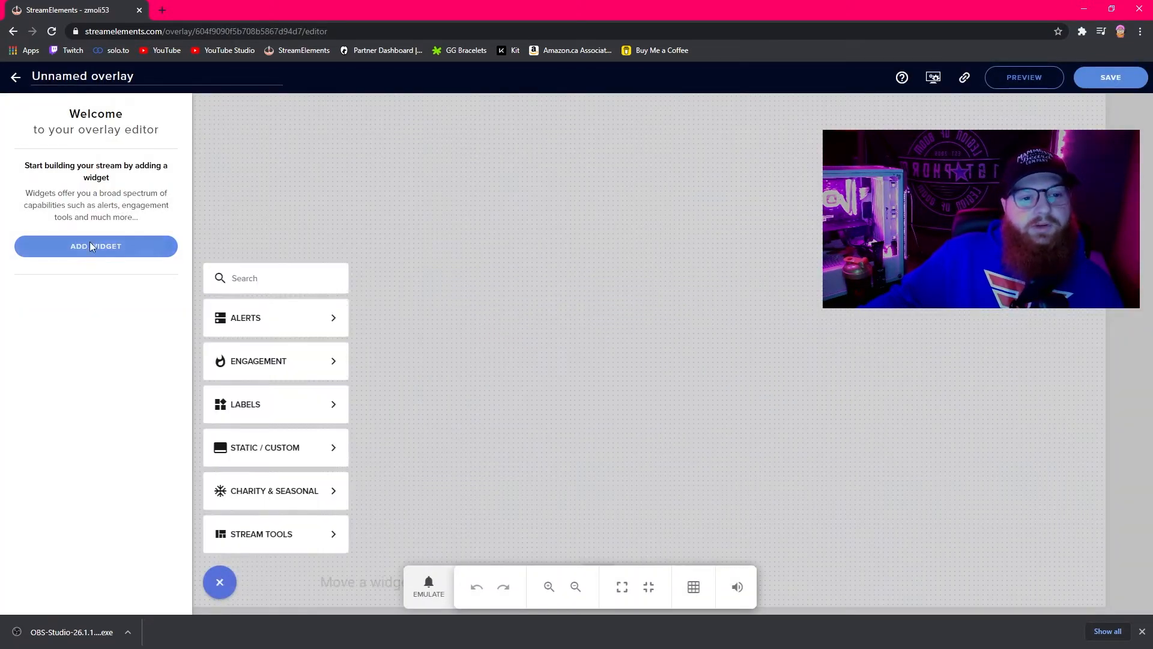
mouse_move(256, 321)
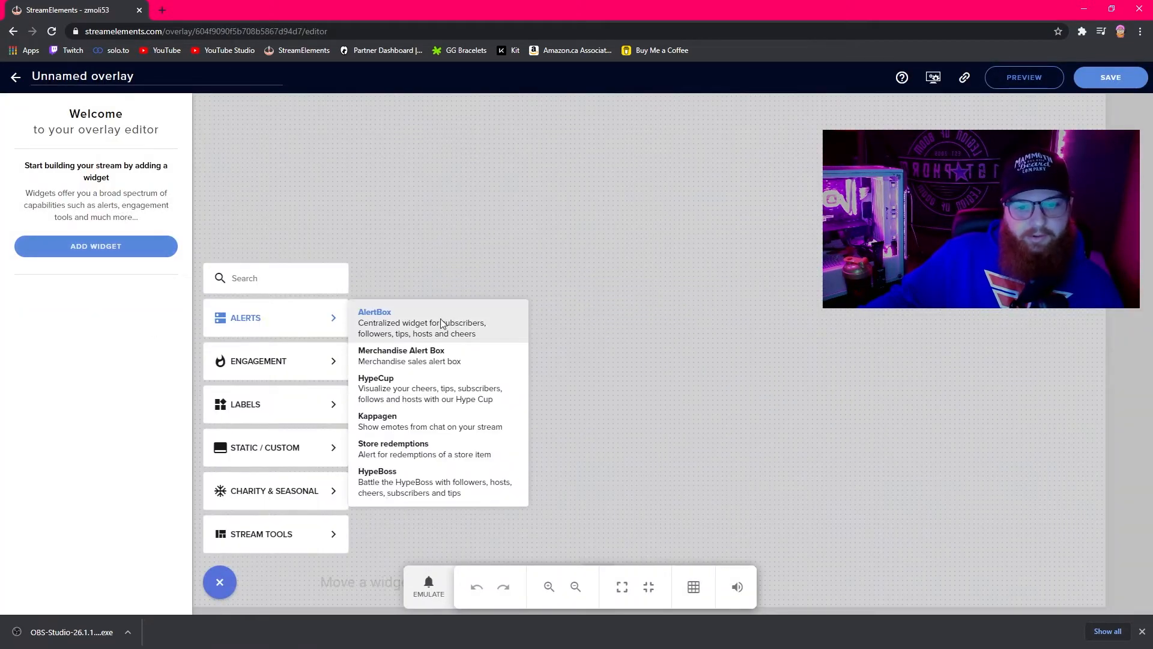
left_click(443, 318)
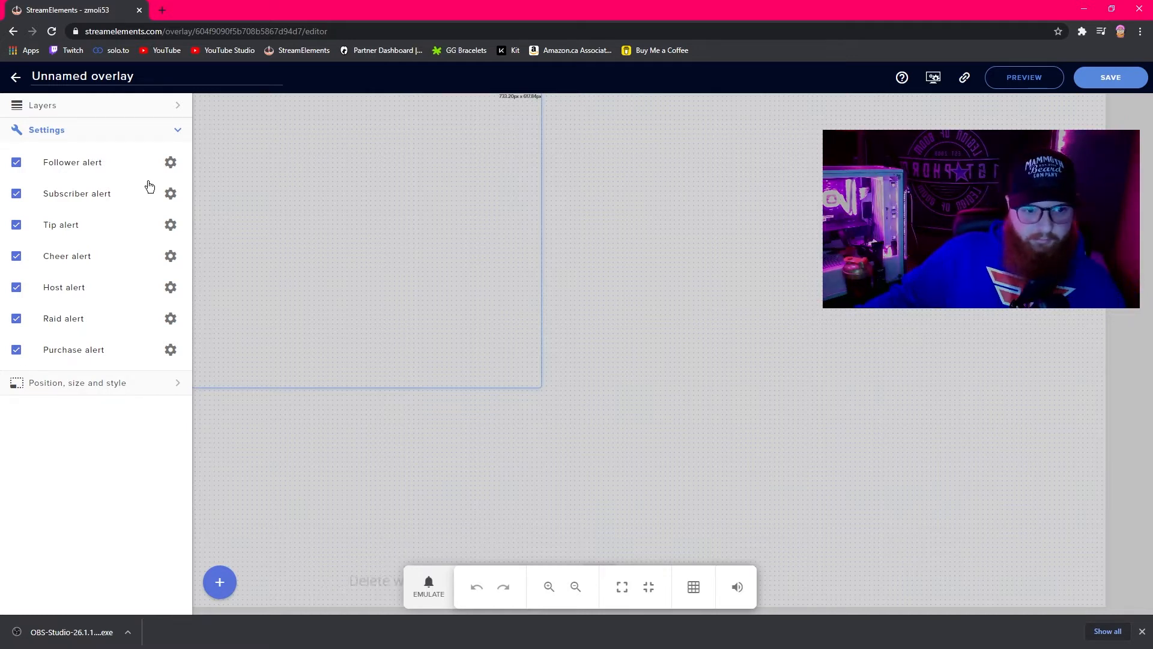
In the follower alert's advanced settings, set the video volume to 0% and the default.ogg sound volume to 20%
left_click(171, 163)
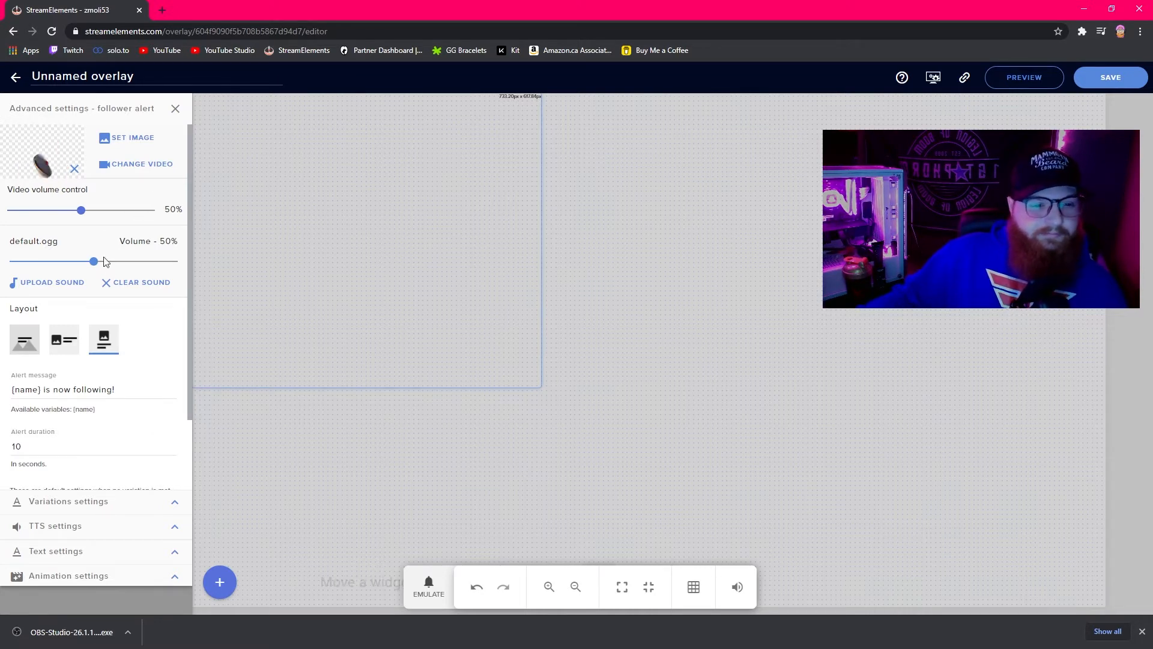
scroll(60, 228, "down", 2)
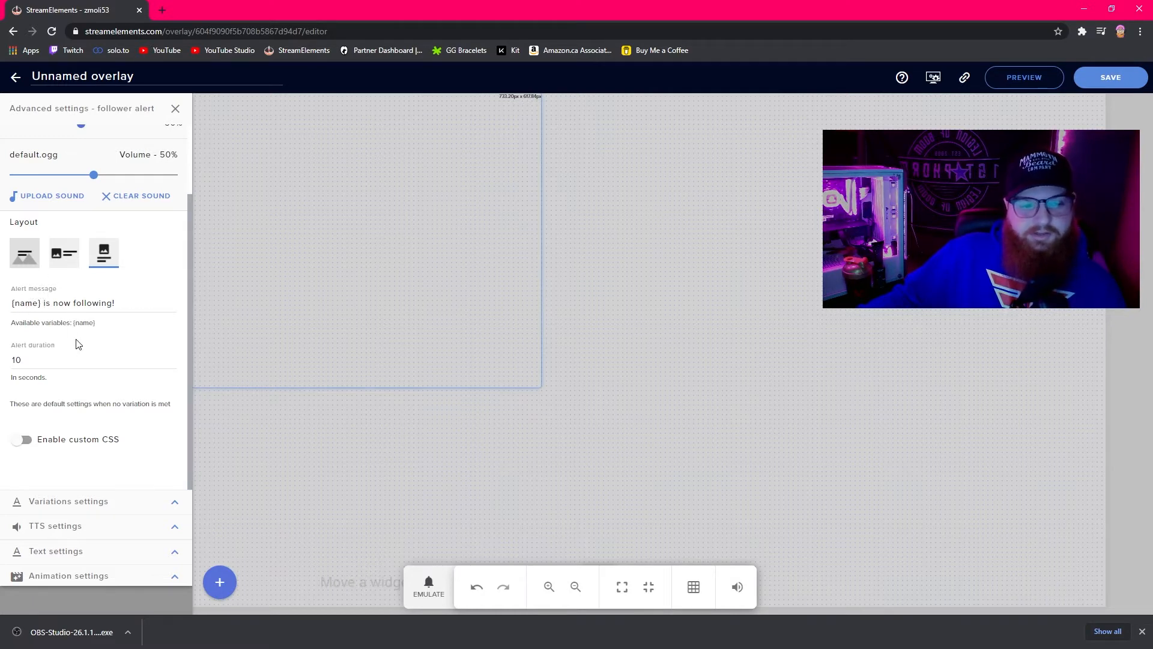
scroll(89, 402, "up", 2)
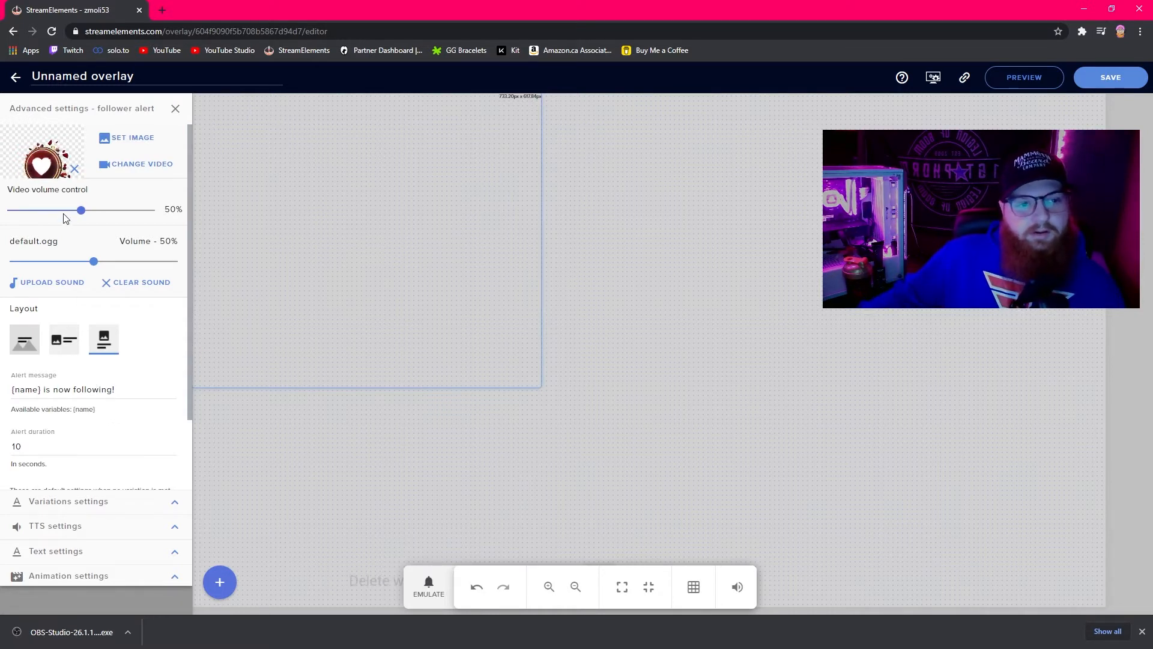
left_click_drag(33, 211, 27, 211)
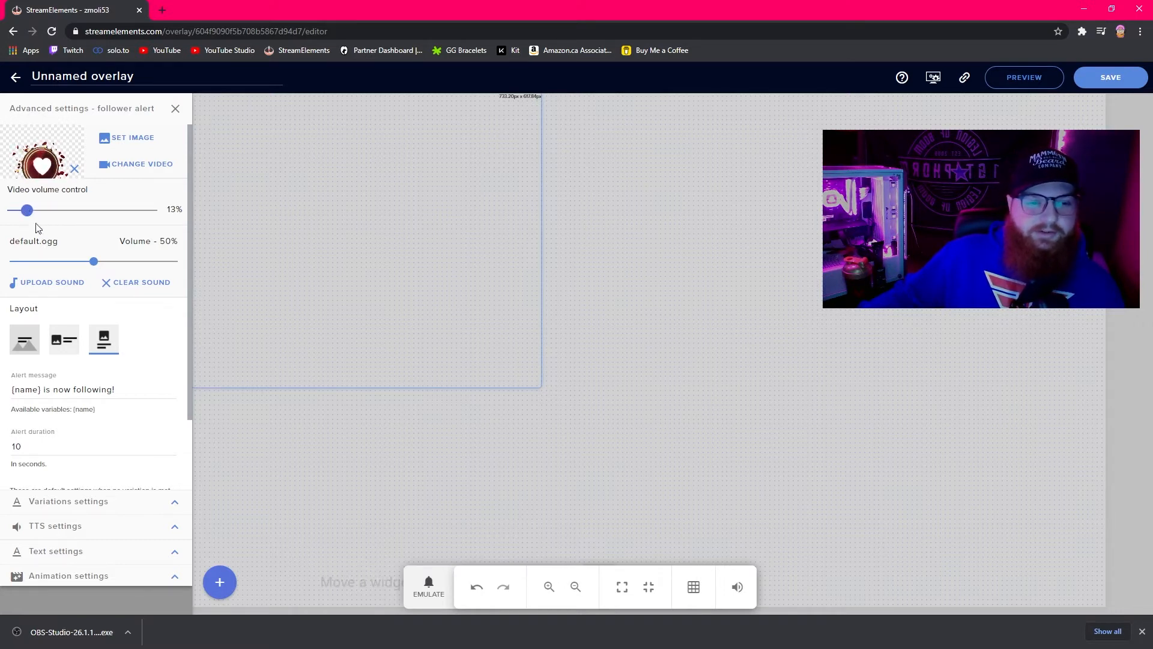
left_click_drag(27, 210, 6, 210)
left_click_drag(94, 264, 44, 267)
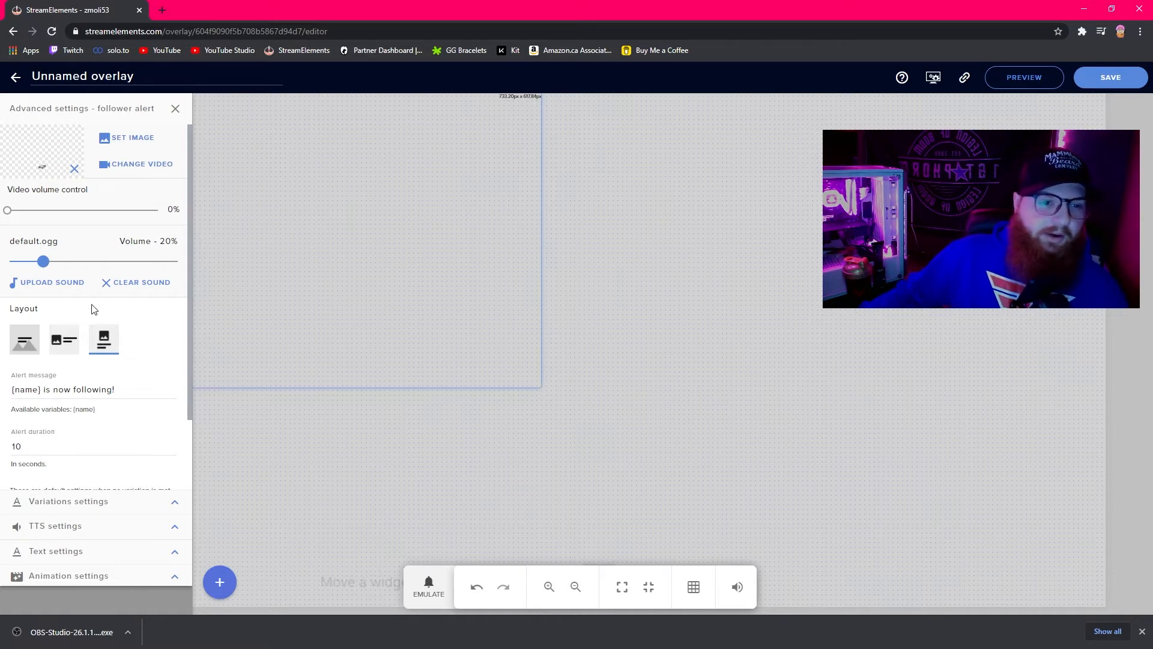
Examine the follower alert's text settings, including the font choices
scroll(90, 463, "down", 2)
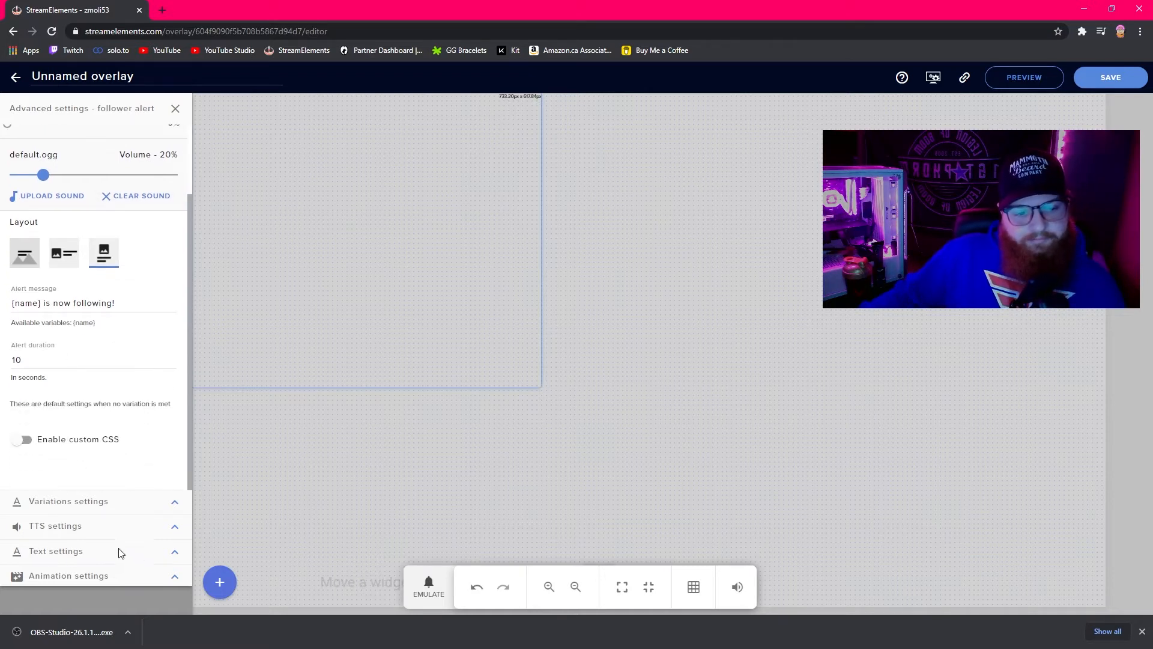
left_click(176, 551)
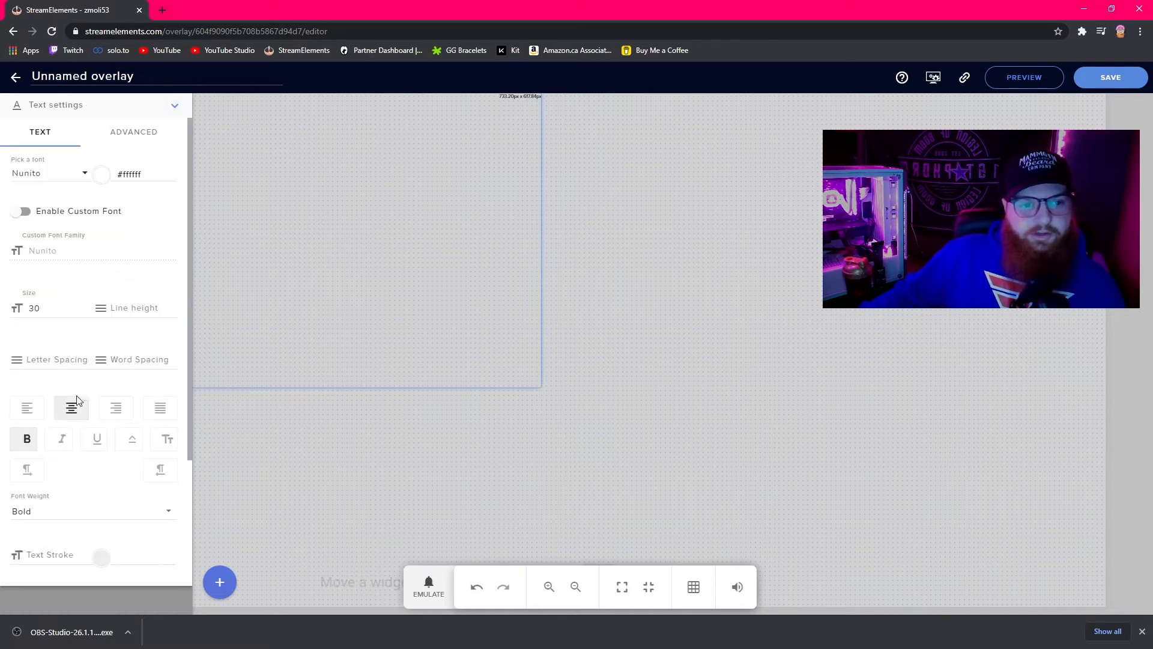
left_click(48, 173)
left_click(143, 202)
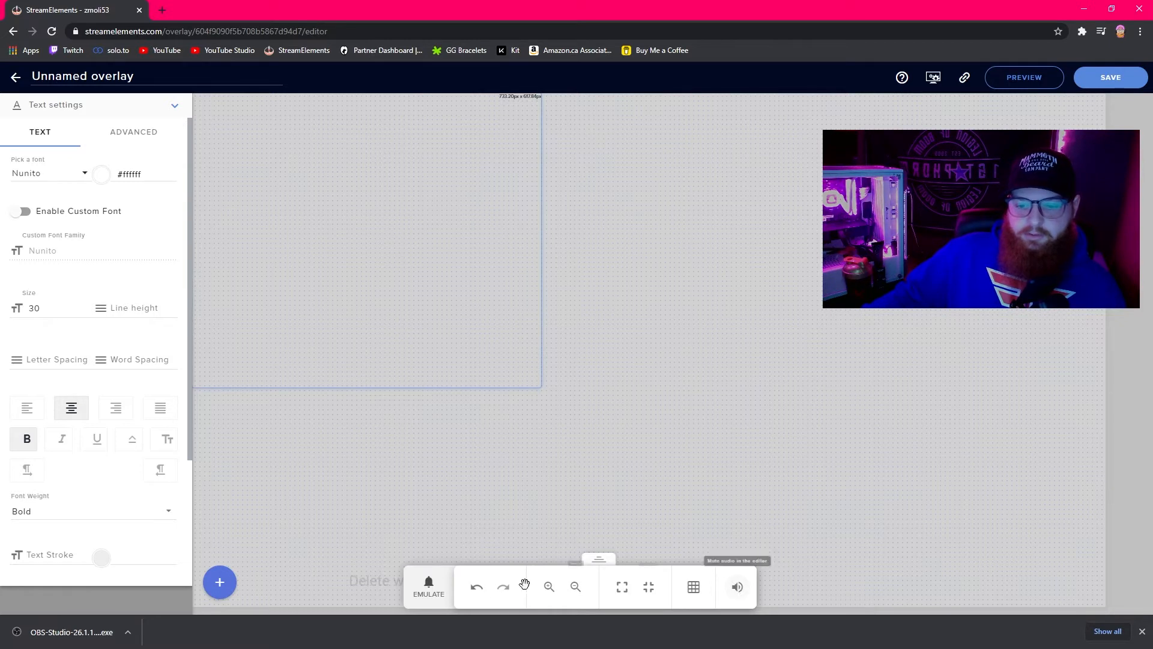
Look over the event types that can be emulated, including the subscriber event options
left_click(429, 586)
mouse_move(451, 387)
left_click(418, 342)
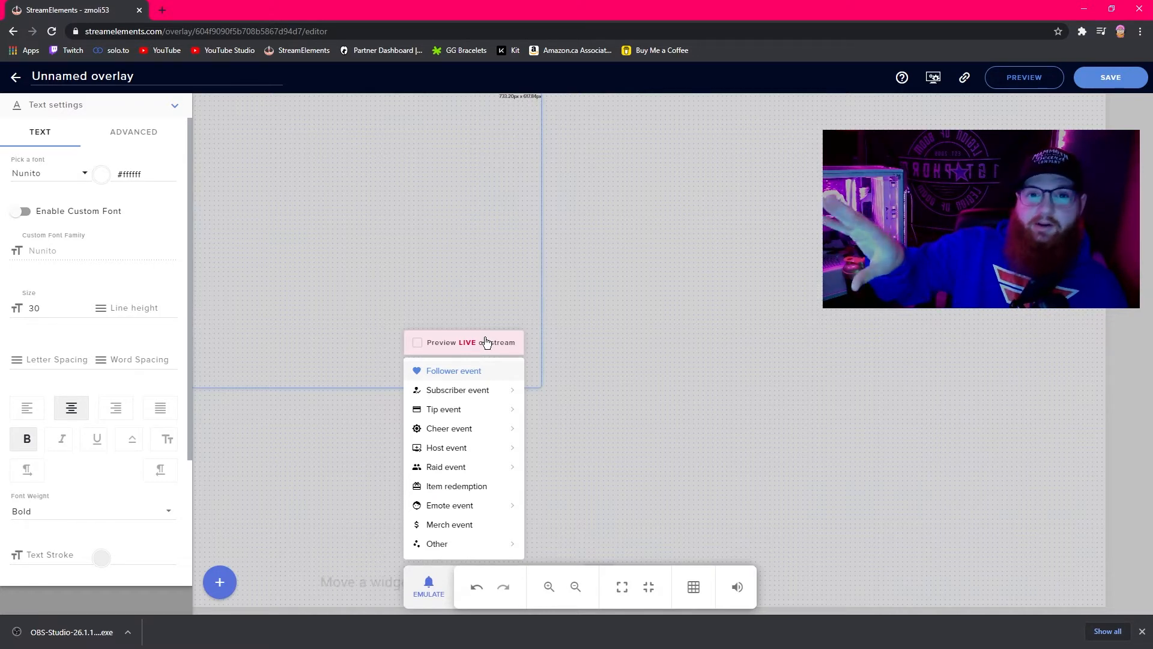
mouse_move(474, 389)
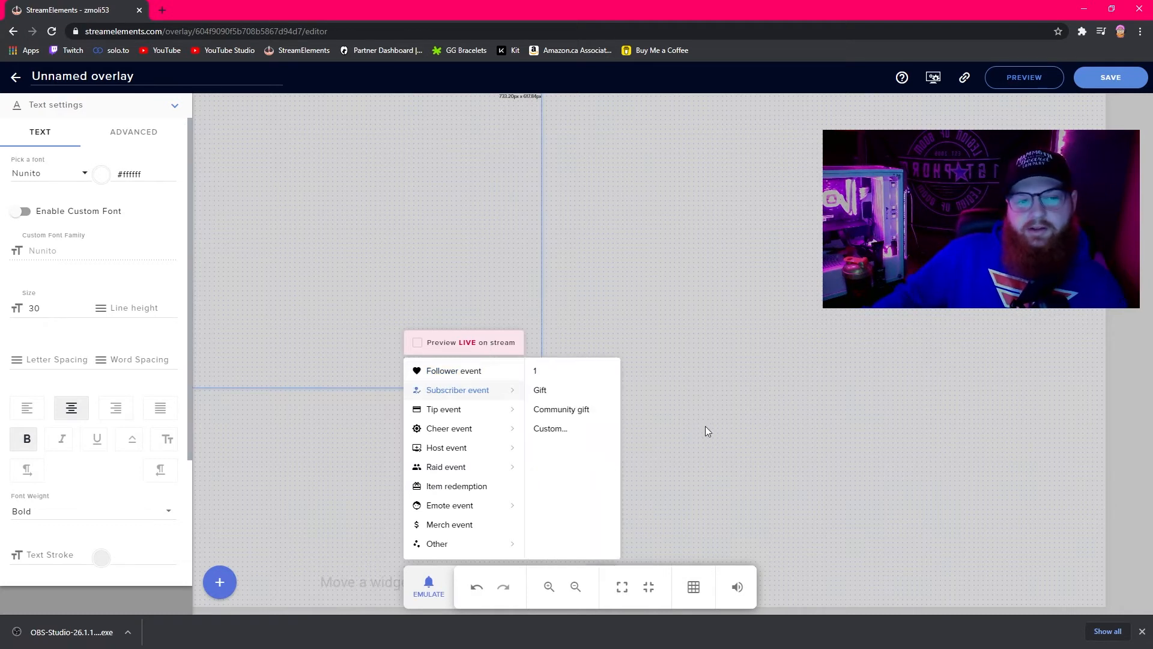
left_click(748, 509)
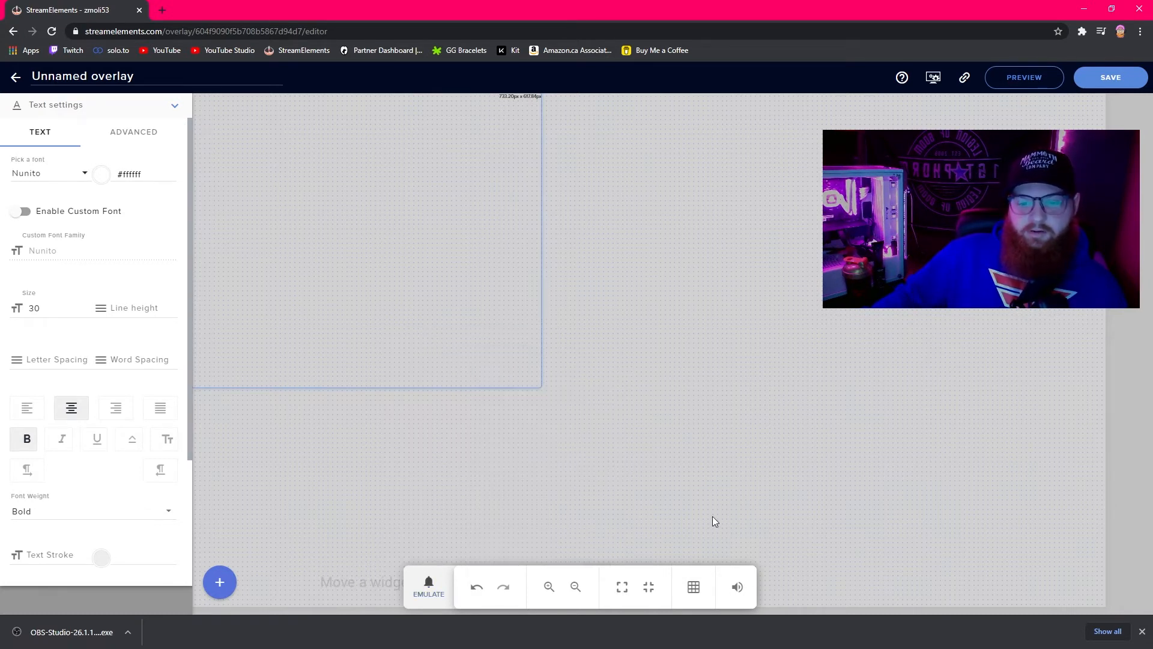
Emulate a follower event and a subscriber event to preview their alerts in the editor
left_click(439, 582)
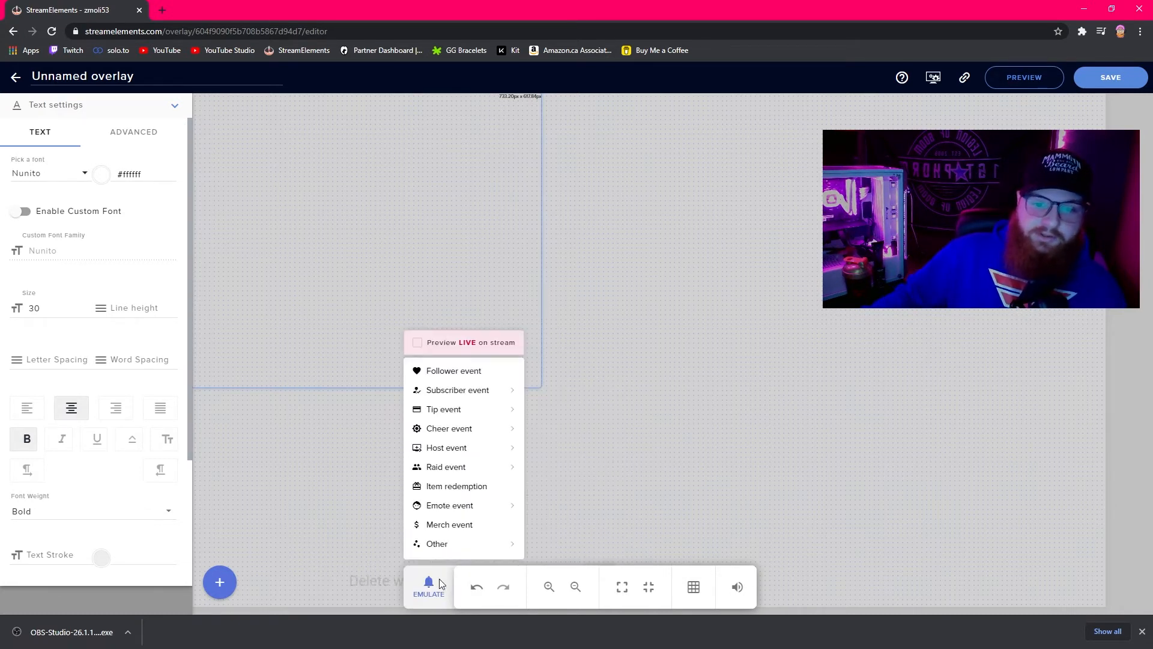
mouse_move(479, 547)
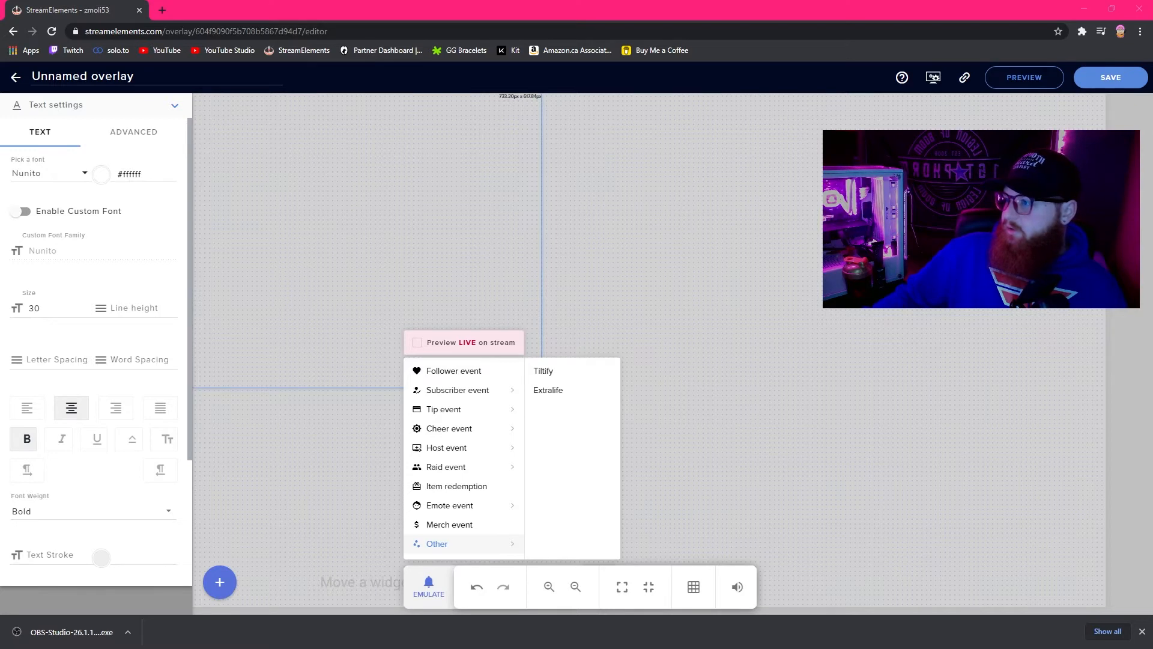
left_click(477, 377)
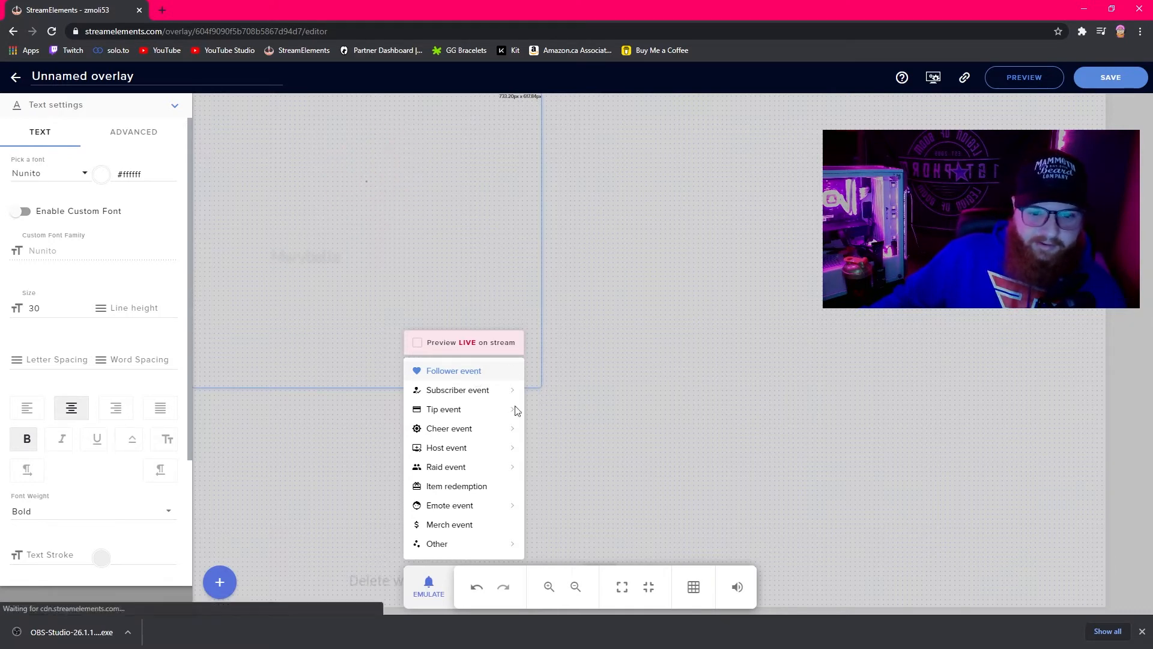
mouse_move(491, 417)
left_click(459, 392)
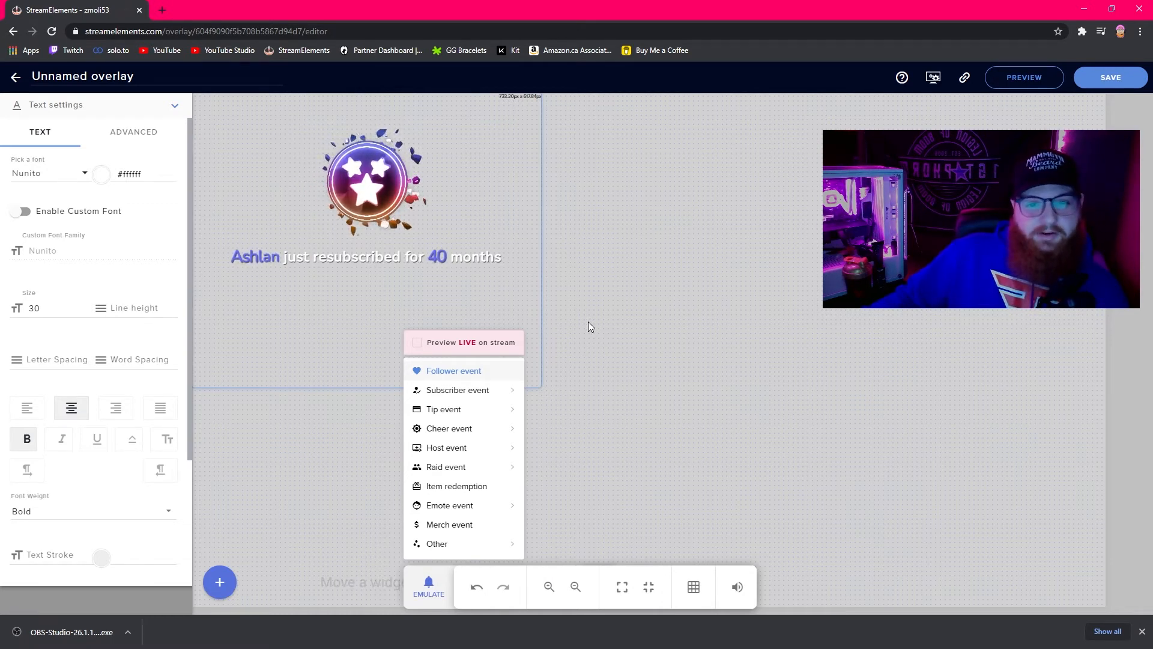
left_click(614, 367)
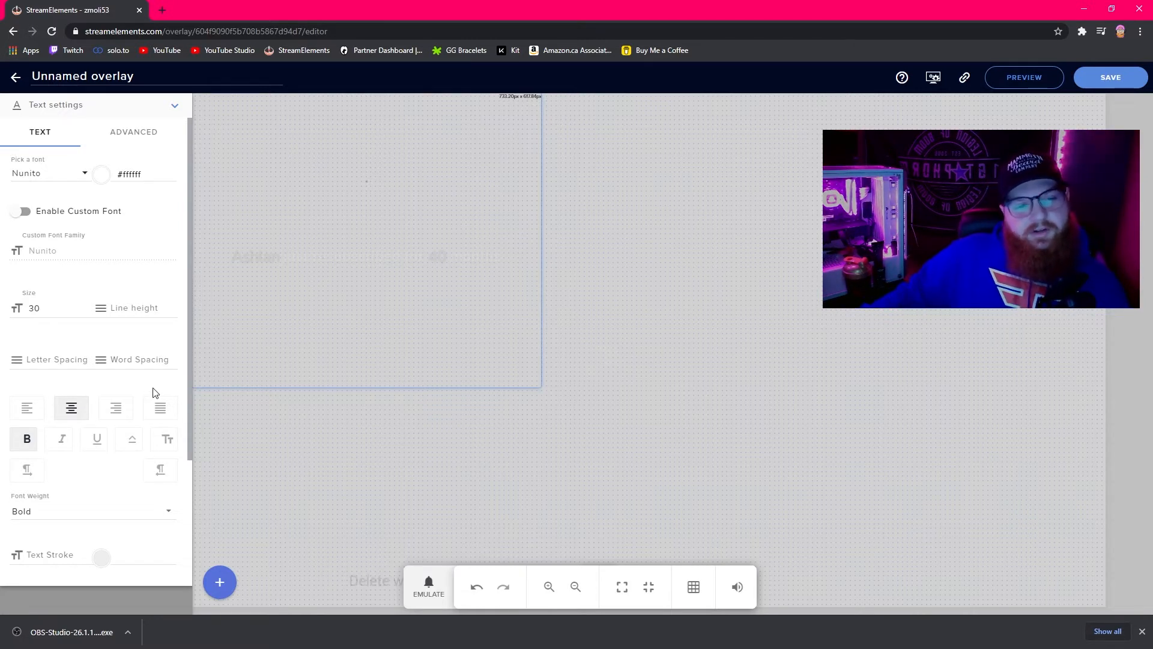
Replace the follower alert's video with the uploaded new follower banner image and choose the layout that places text over the image
left_click(174, 105)
scroll(113, 175, "up", 1)
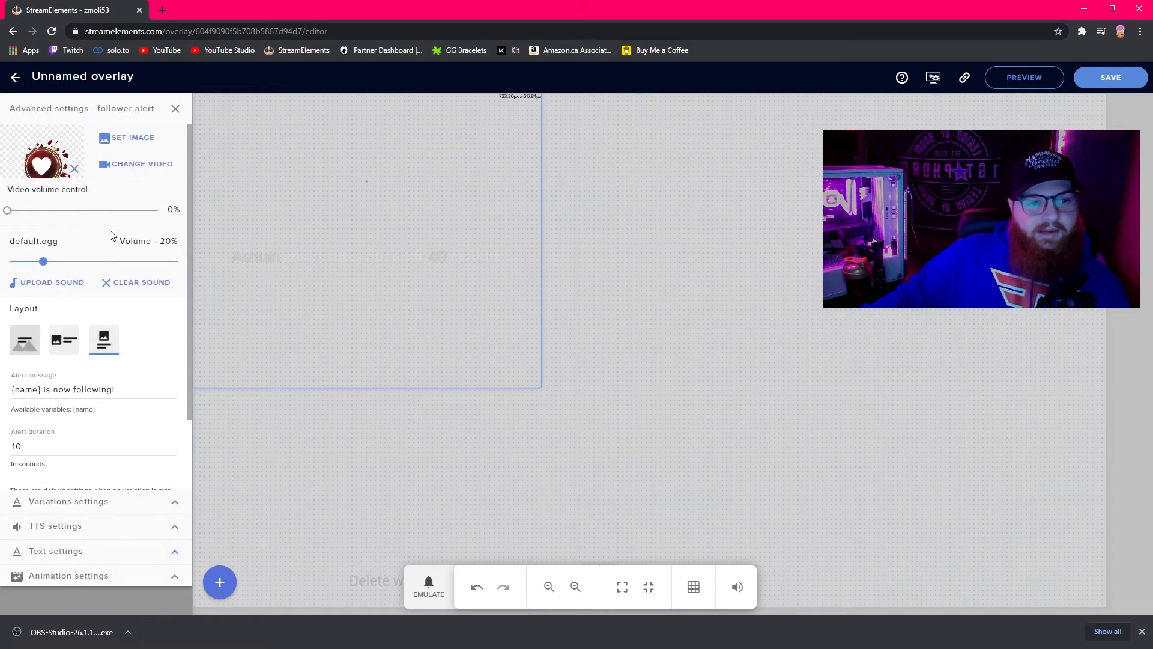
left_click(129, 138)
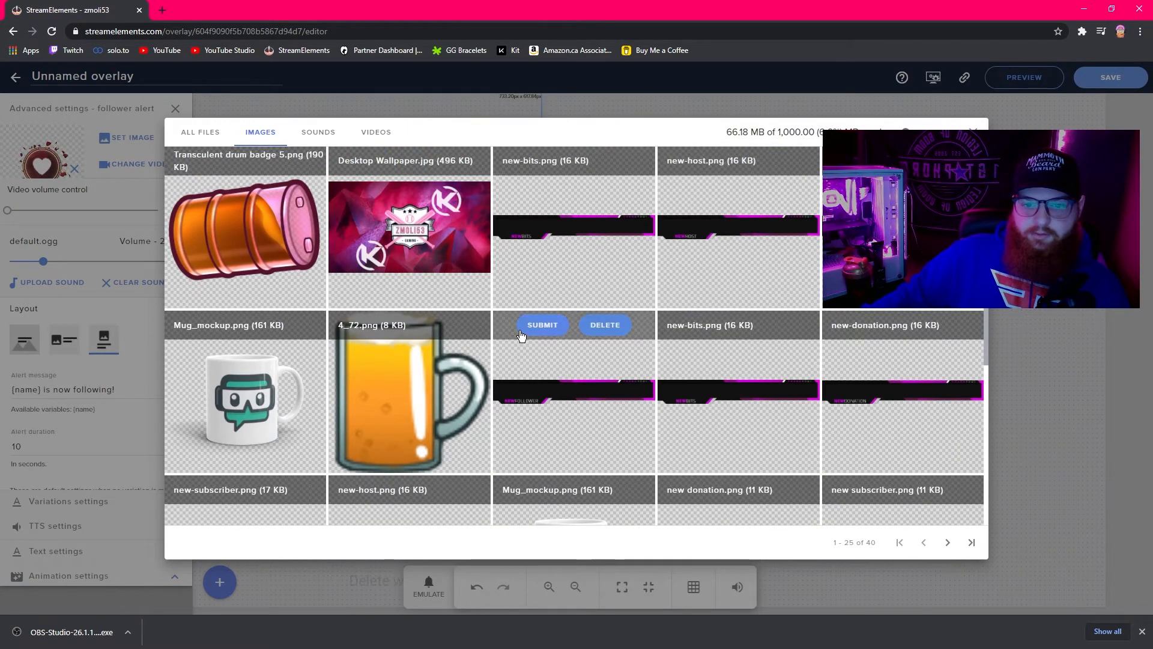
left_click(538, 326)
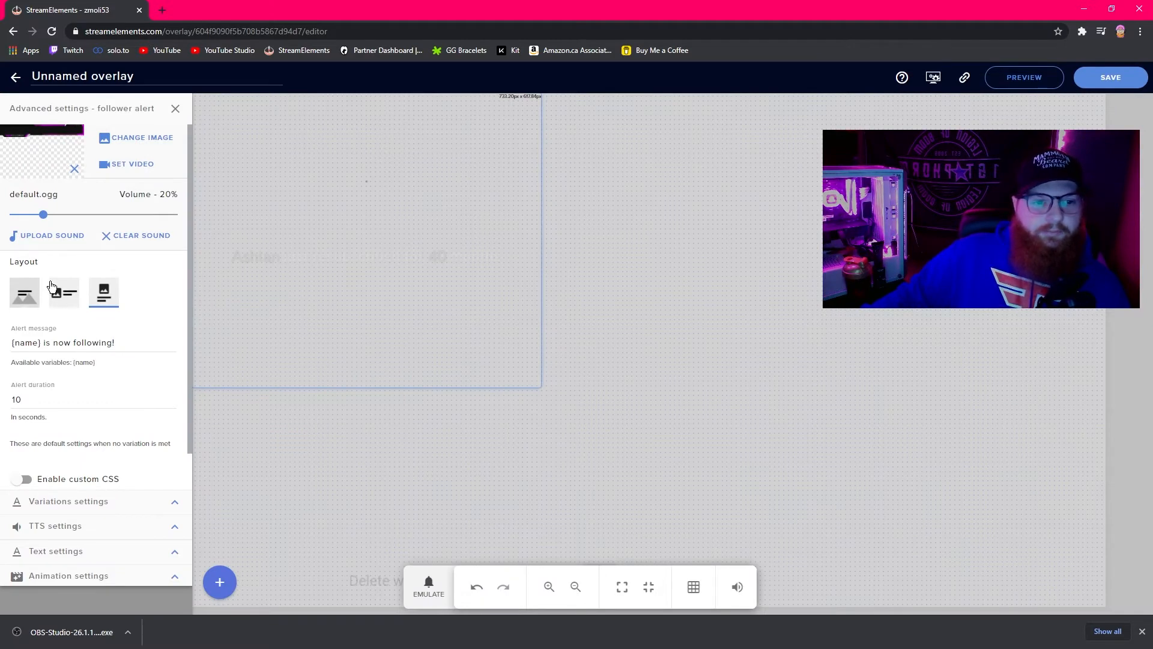
scroll(58, 316, "down", 1)
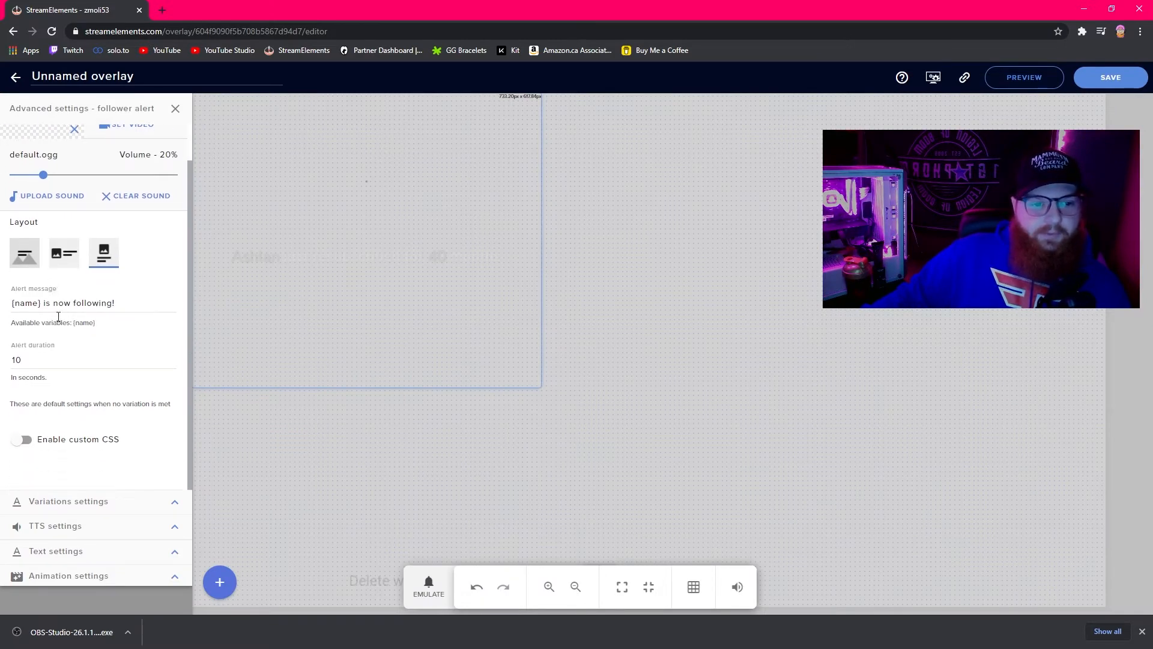
left_click(24, 254)
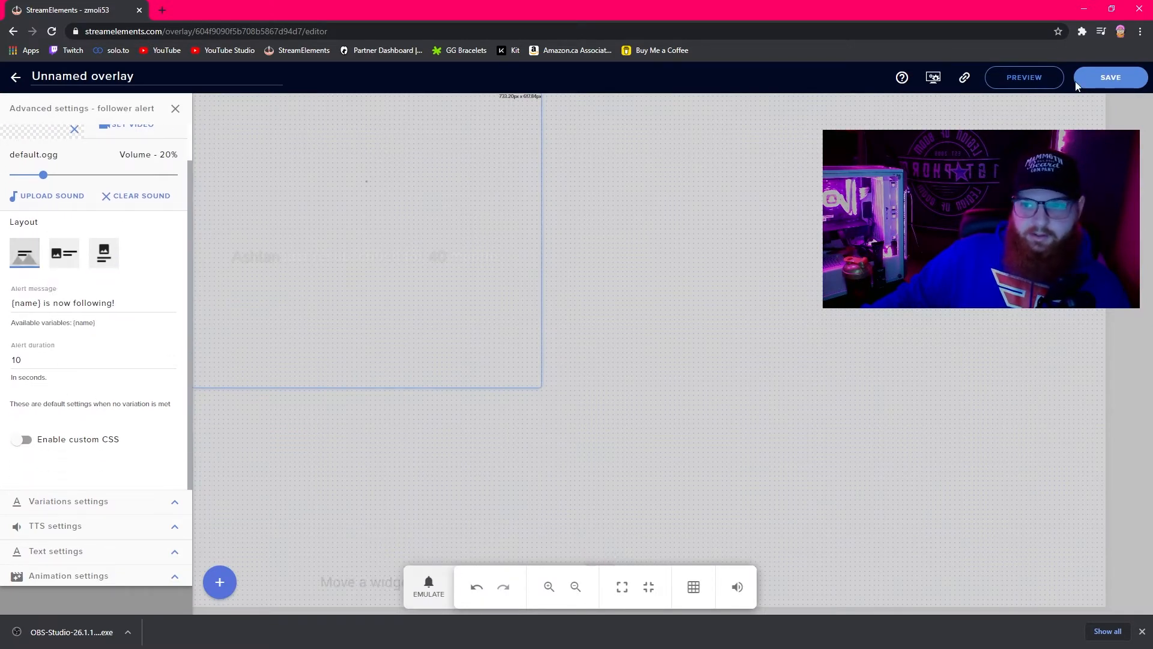
Save the overlay under the name "Test Alert box"
left_click(1109, 77)
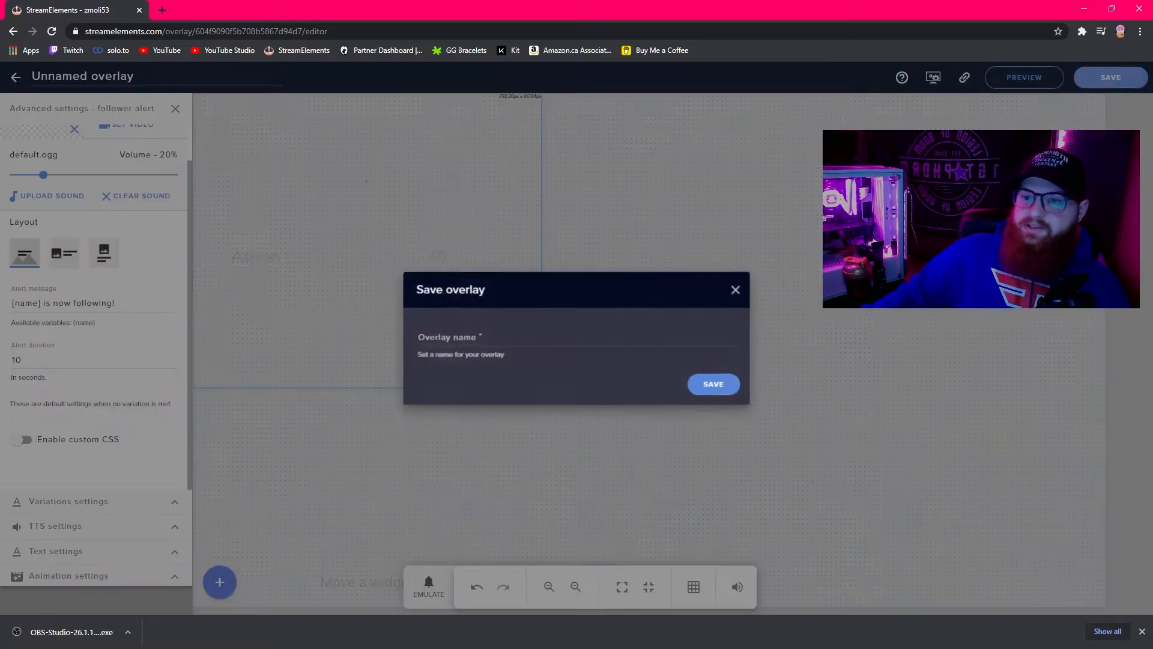
left_click(470, 338)
type("Test Alert box")
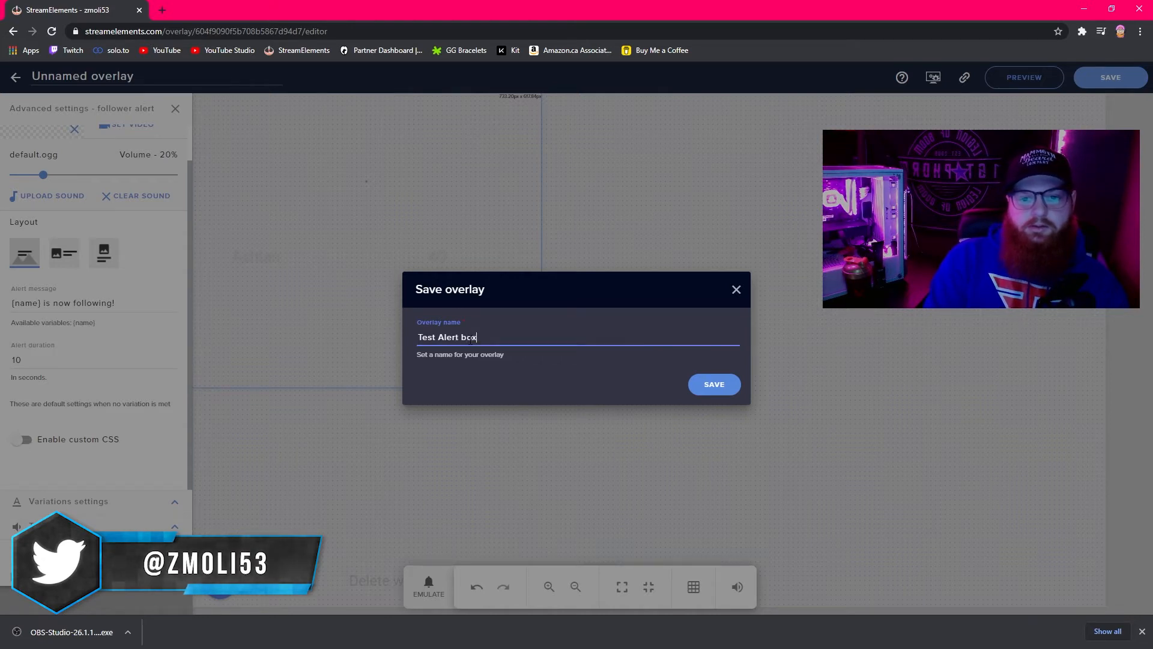
key("Return")
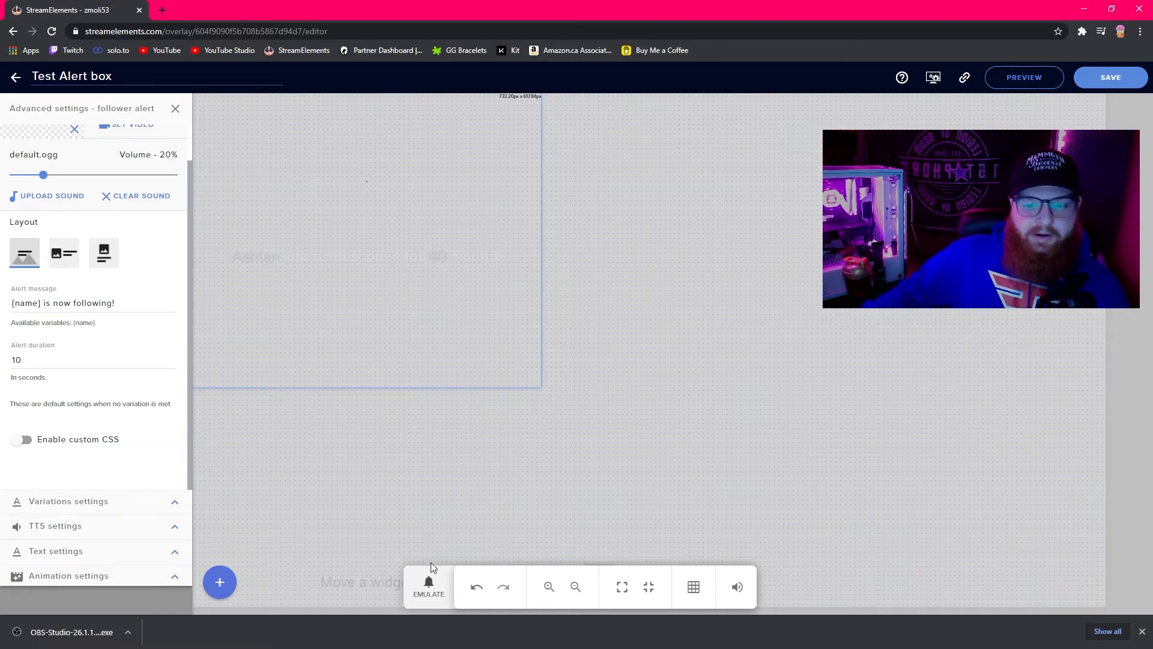
Emulate a follower event to preview the follower alert with text over the image
left_click(429, 584)
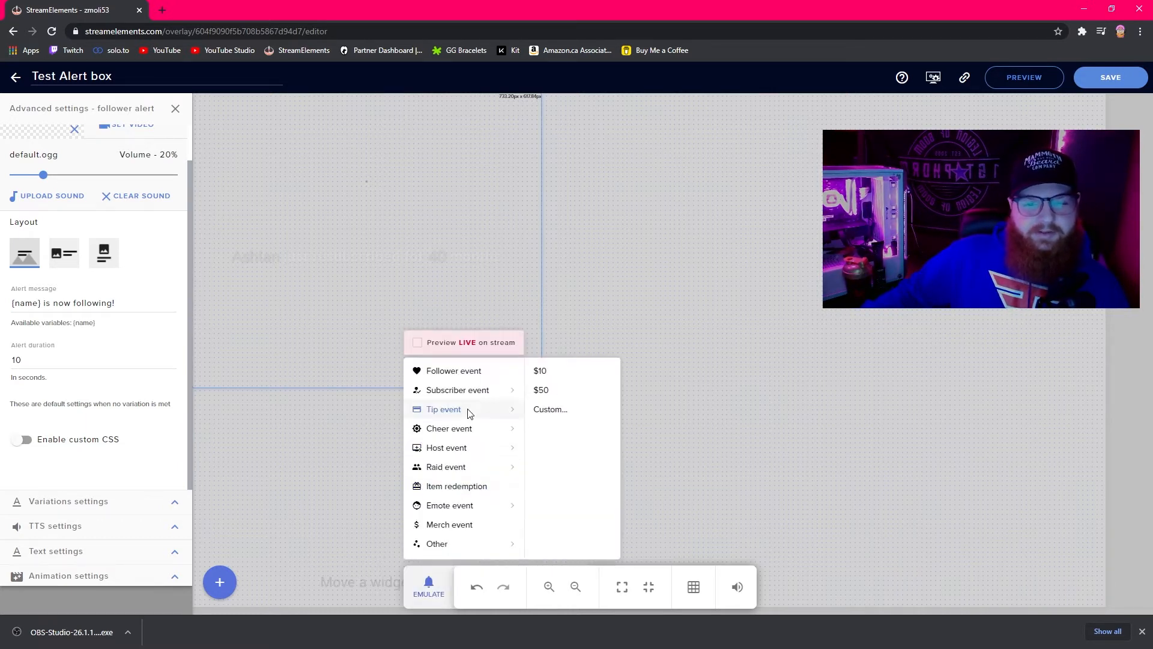
left_click(456, 372)
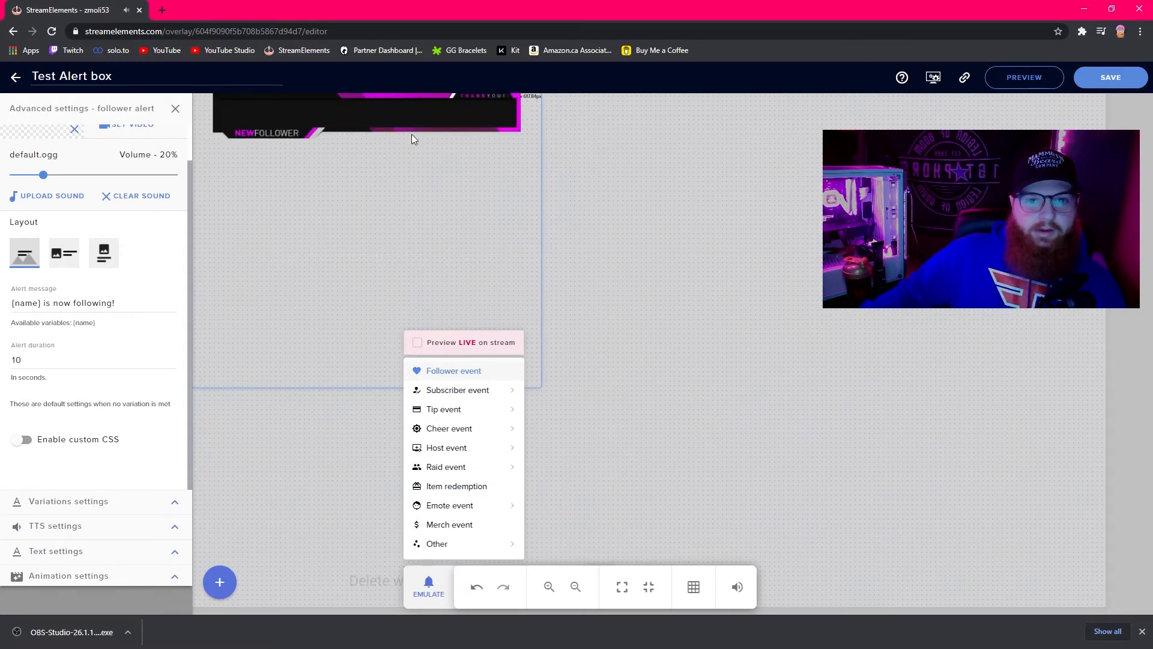
left_click(412, 167)
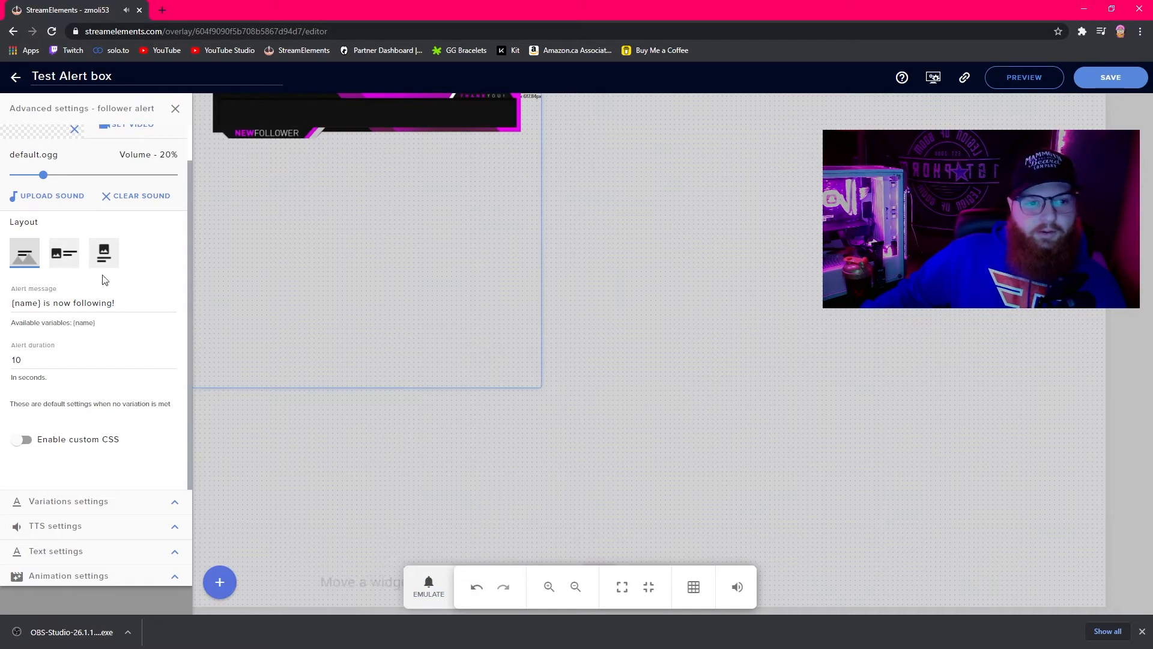
Try the follower alert layouts with text beside and below the image, and return to text over image
left_click(64, 255)
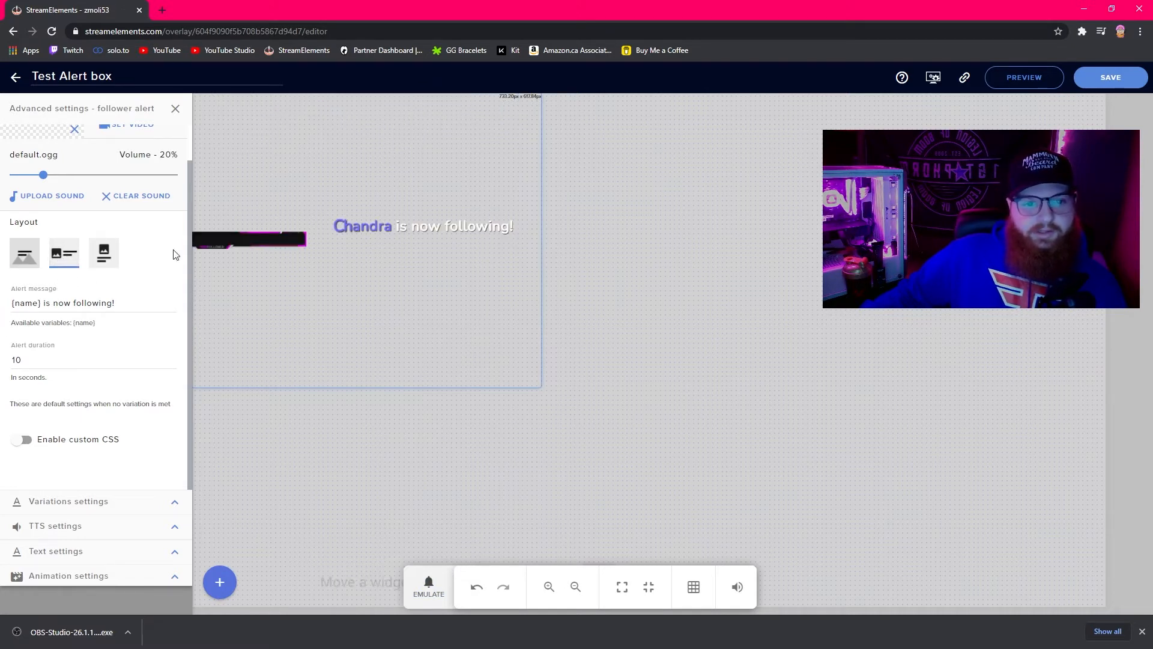
left_click(103, 252)
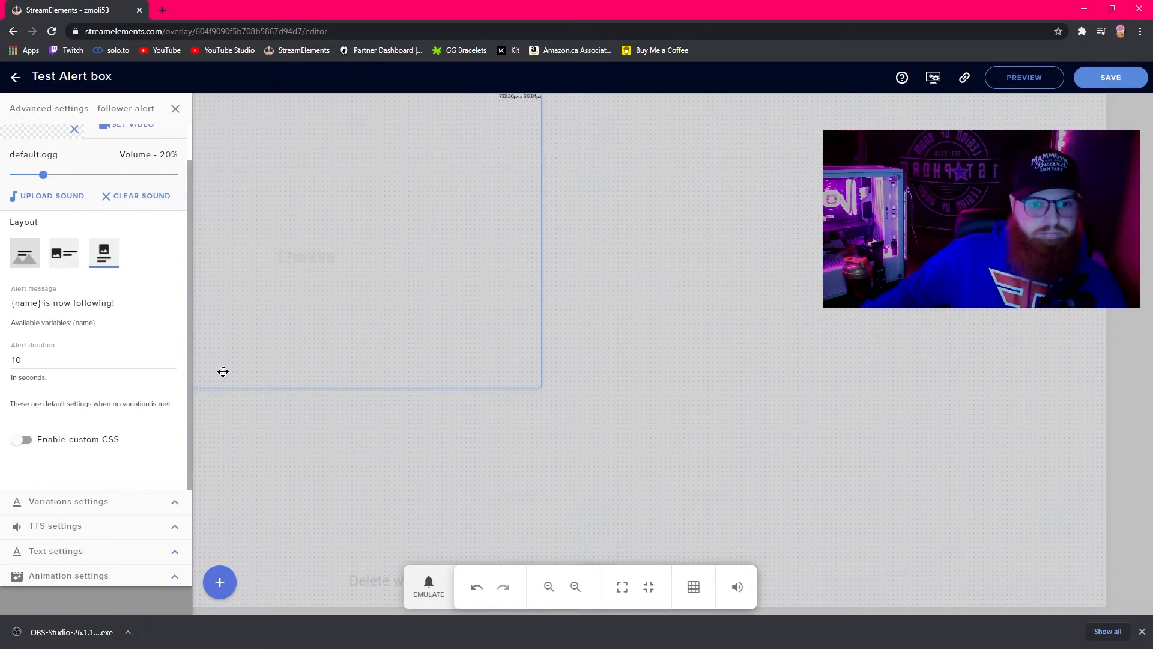
left_click(29, 258)
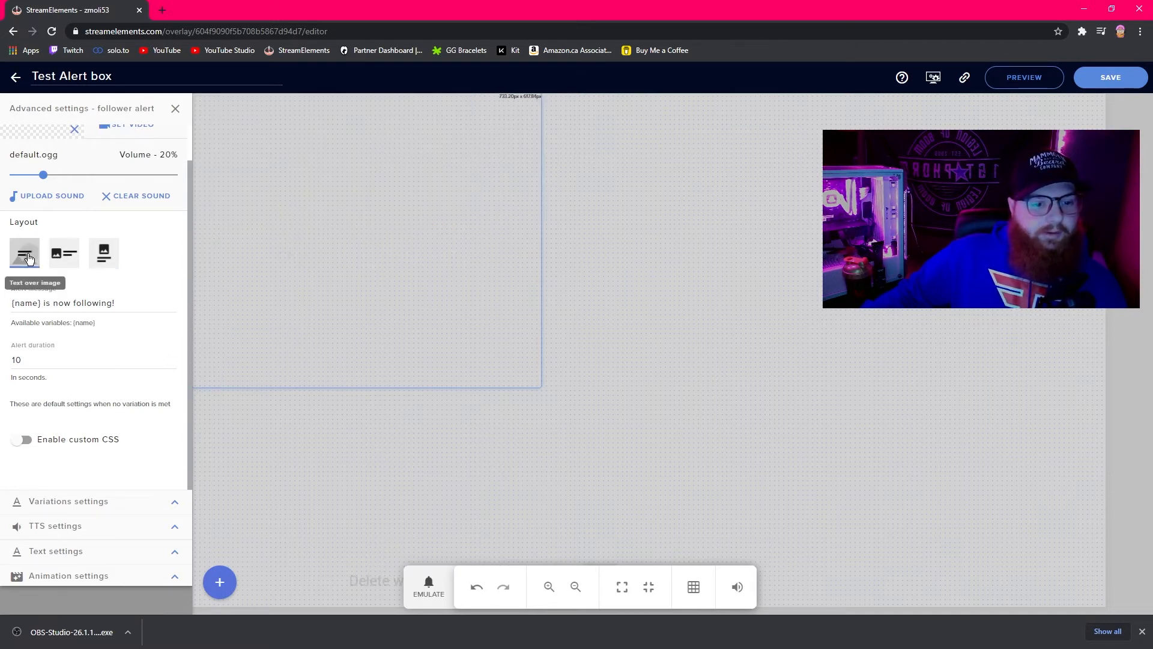
Look through the follower alert's text settings and open the advanced margin options
left_click(173, 551)
scroll(102, 408, "down", 3)
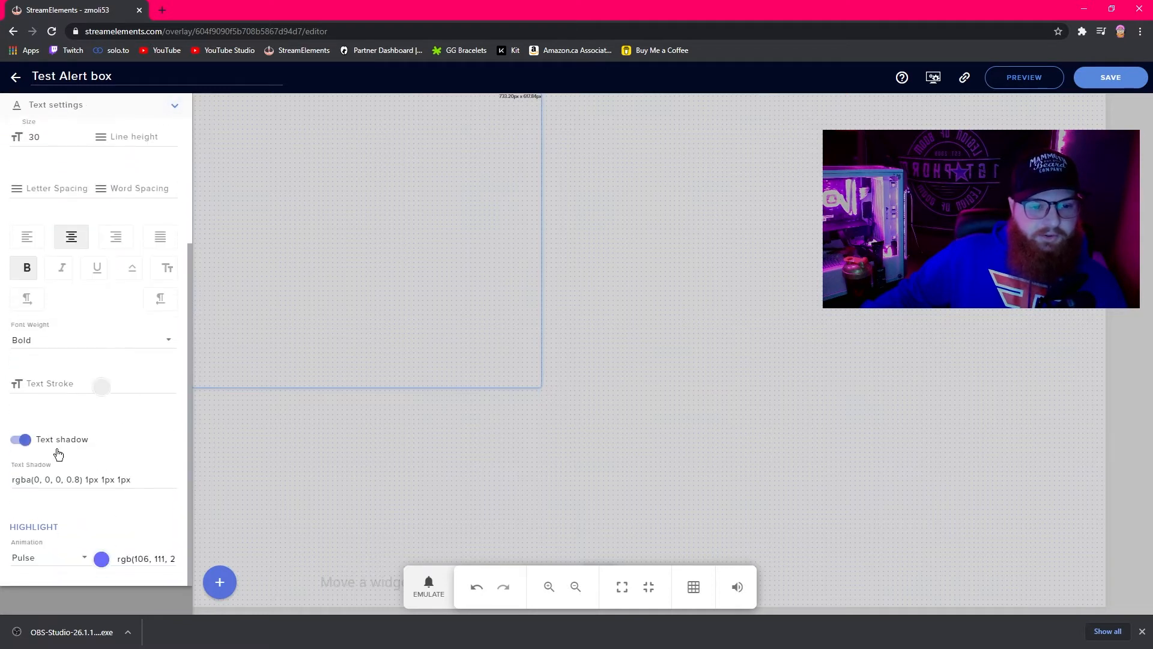
scroll(72, 489, "up", 3)
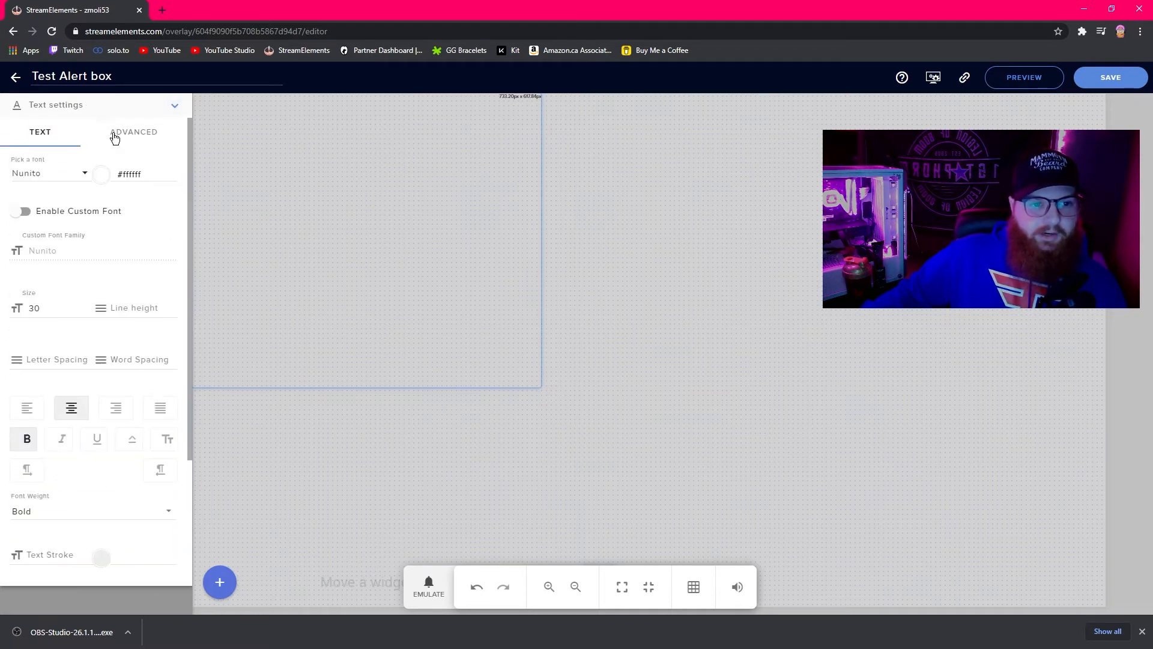
left_click(114, 137)
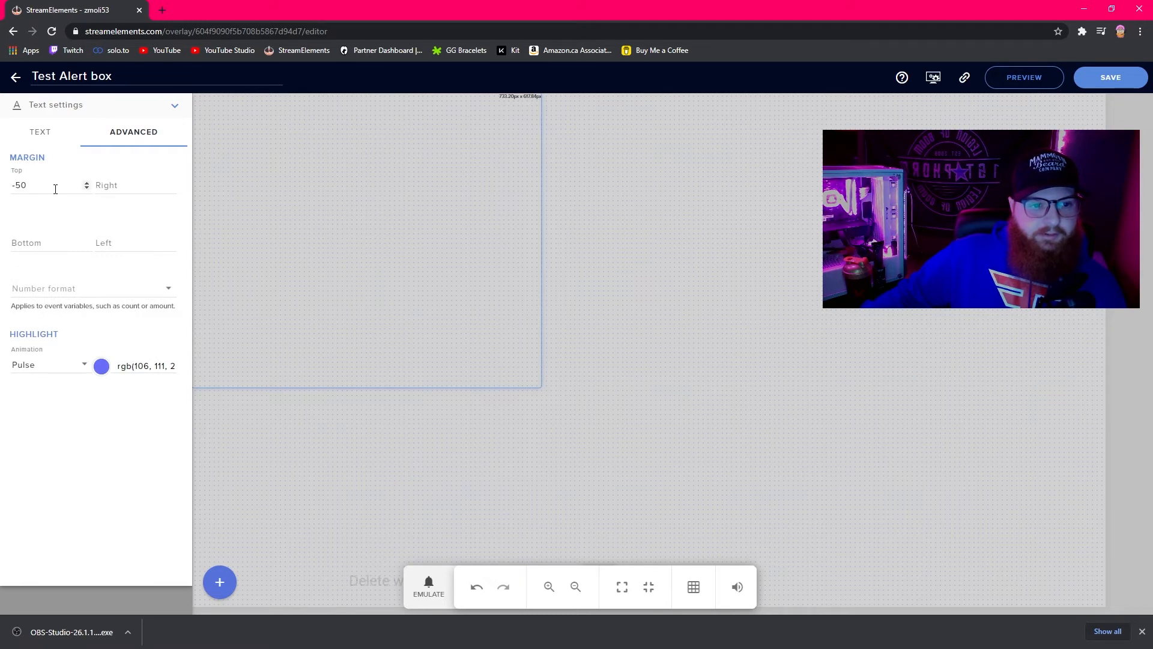
Set the alert text's top margin to 0, save the overlay and test it with an emulated follower event
left_click_drag(56, 189, 2, 190)
type("0")
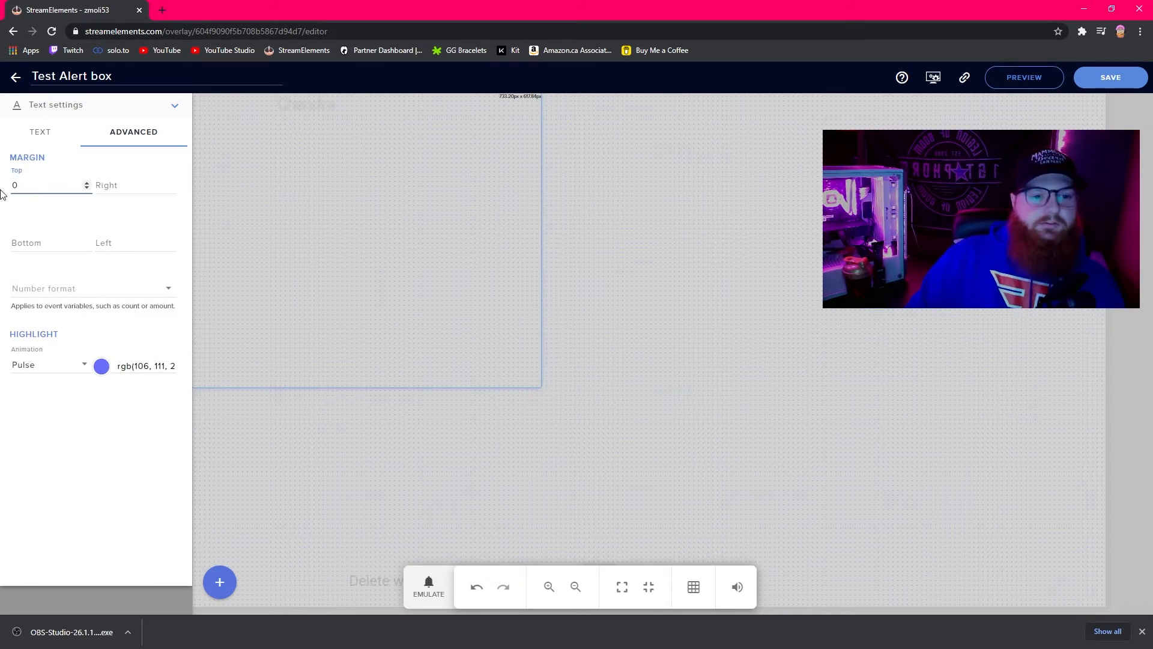
left_click(1110, 78)
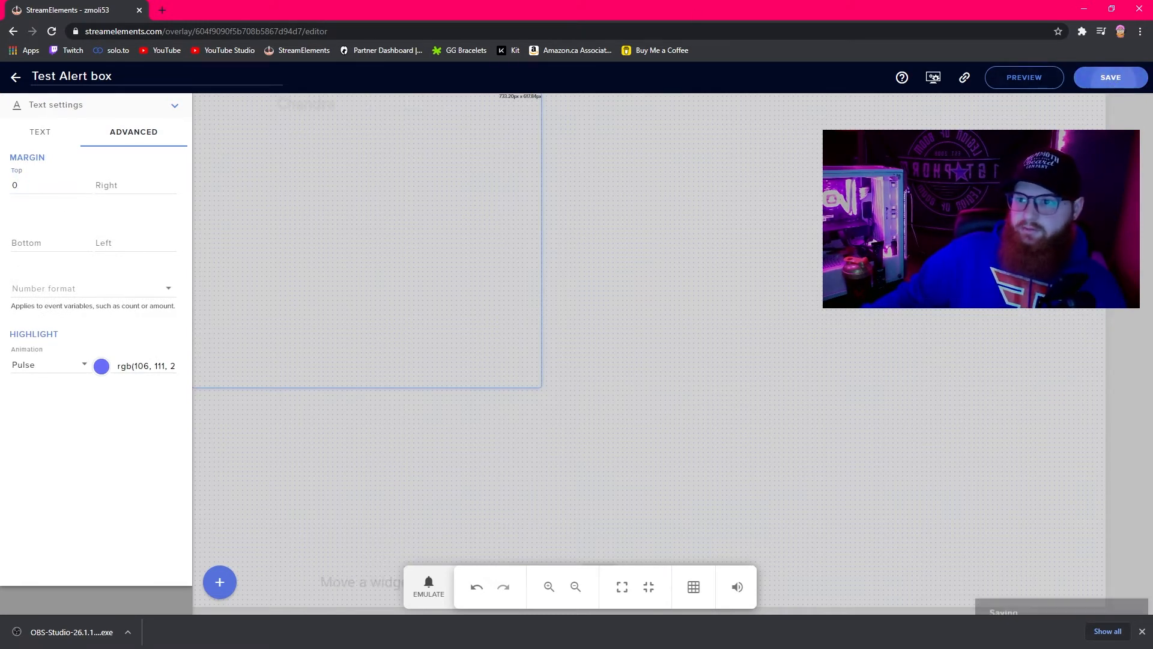
left_click(442, 587)
left_click(441, 372)
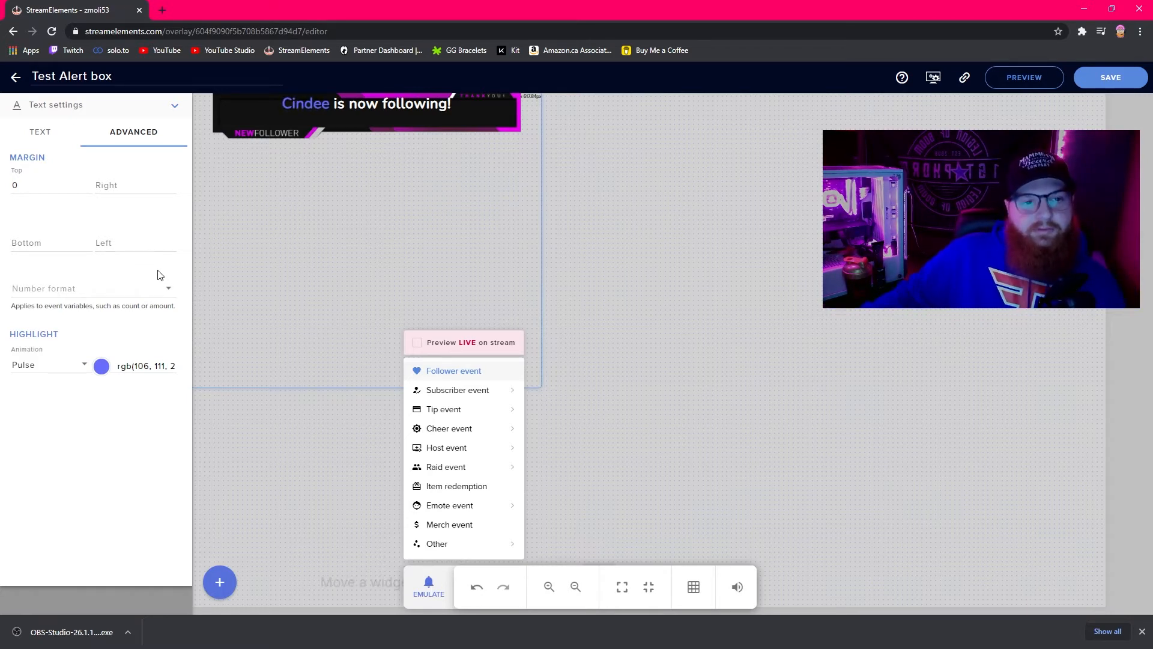
Set the alert text's top margin to 25, save the overlay and check it with an emulated follower event
left_click(23, 186)
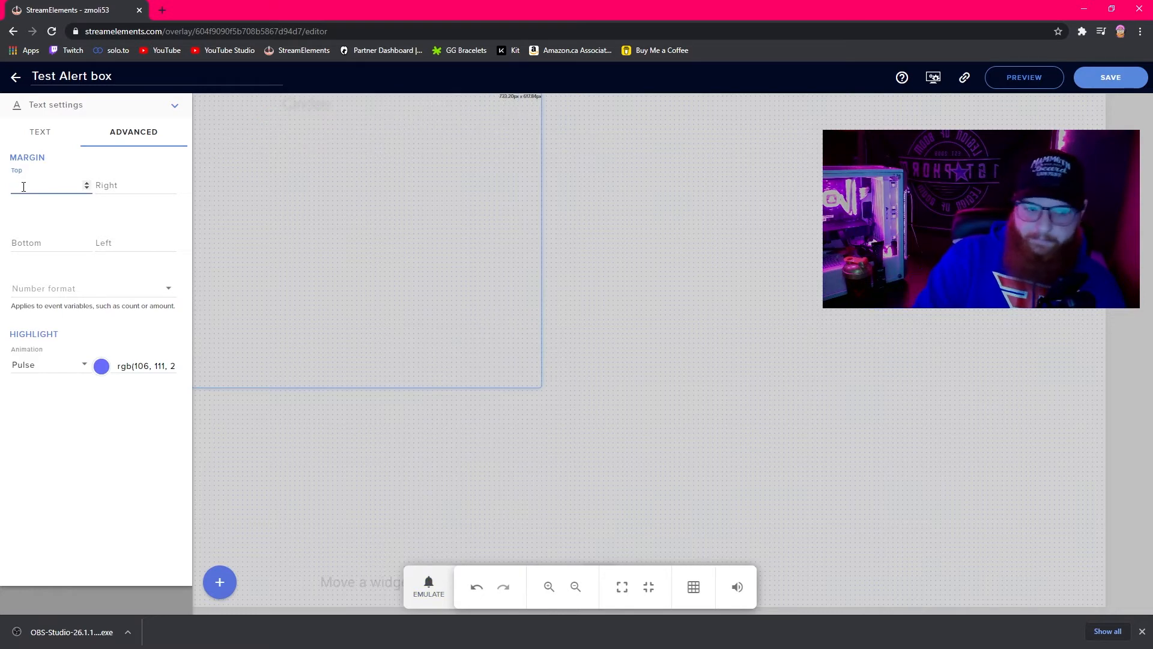
type("25")
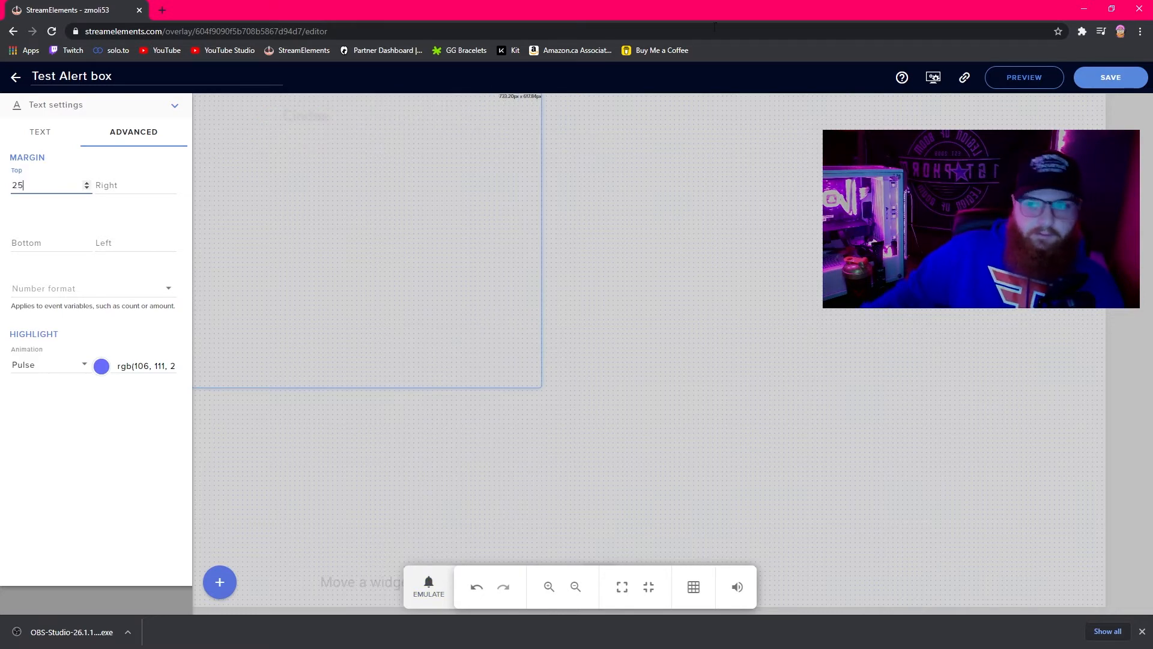
left_click(1111, 78)
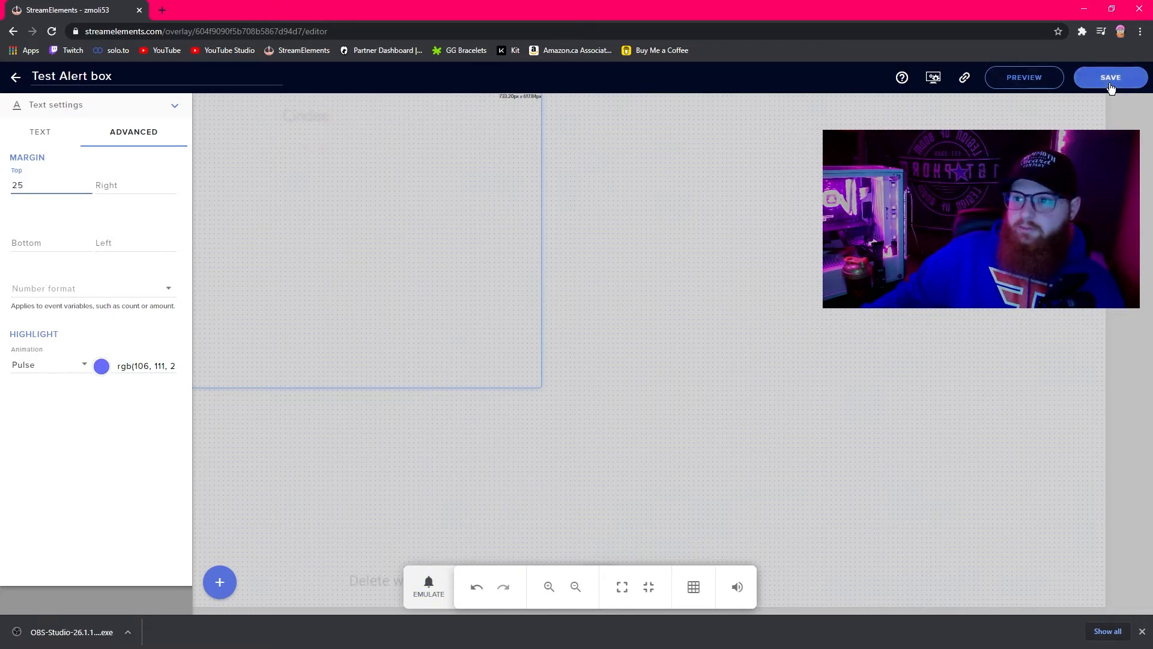
left_click(430, 583)
left_click(444, 372)
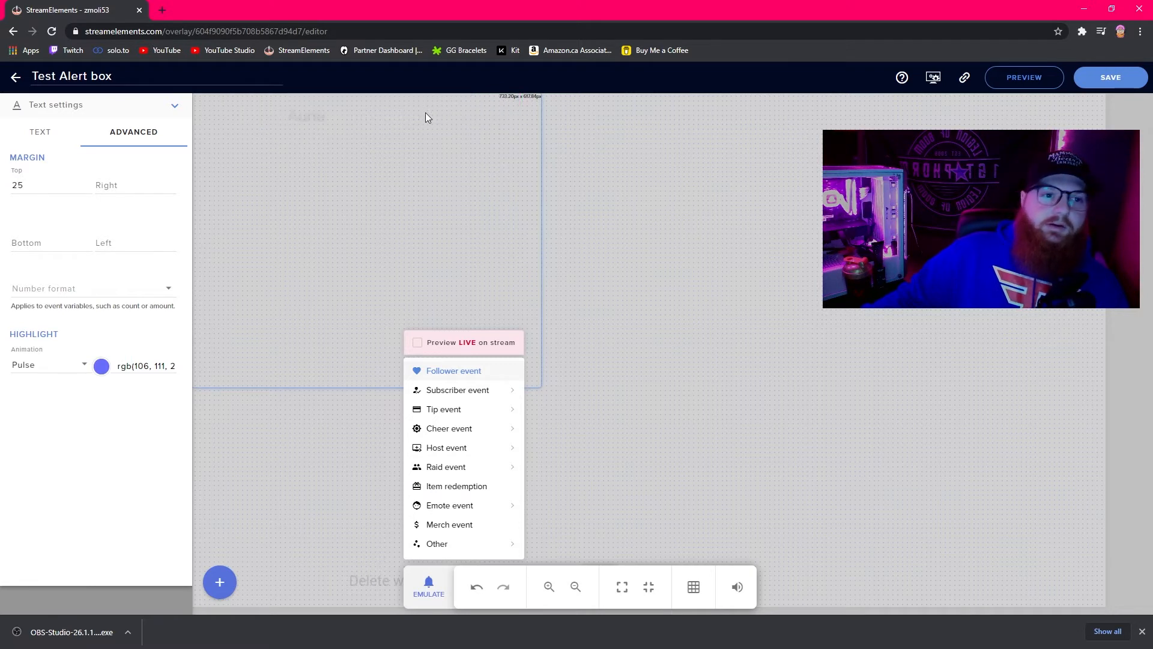
Copy the overlay's URL for use in the streaming software
left_click(965, 80)
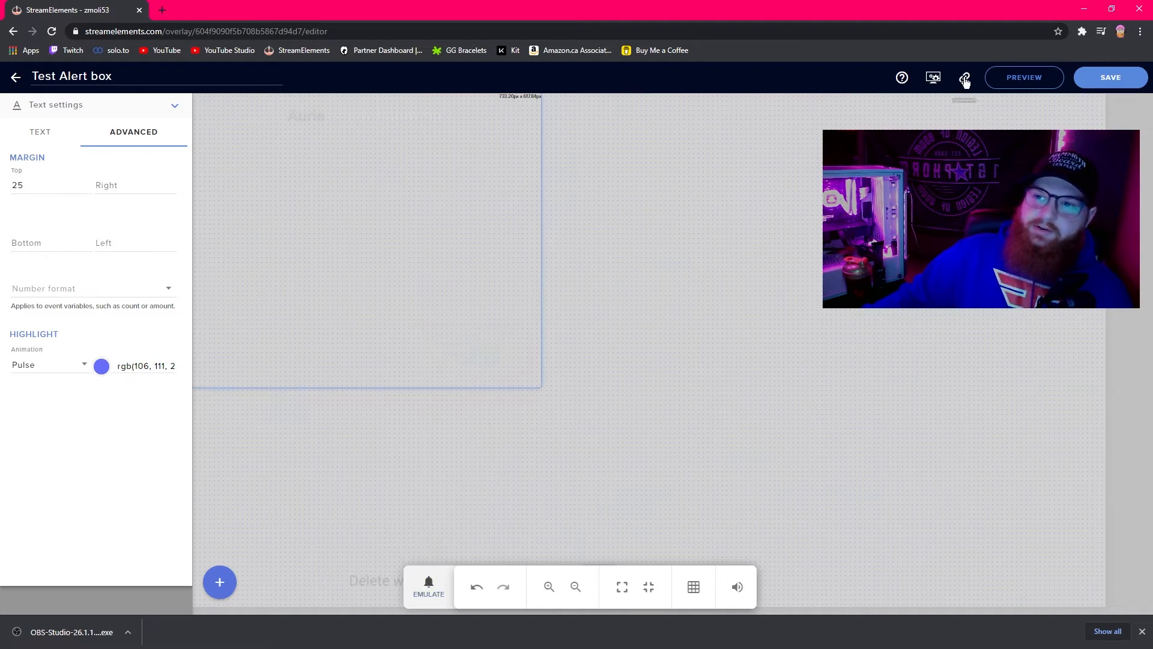
left_click(966, 80)
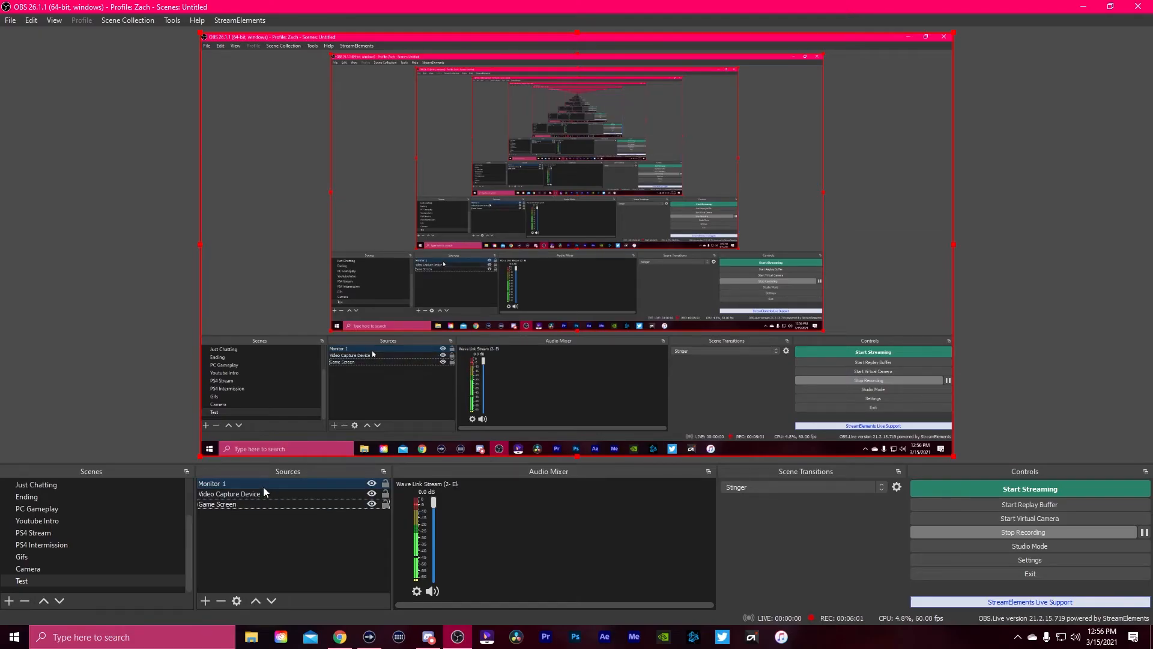
In OBS, move the Monitor 1 source below Video Capture Device in the Test scene and add a new Browser source
left_click_drag(263, 486, 263, 501)
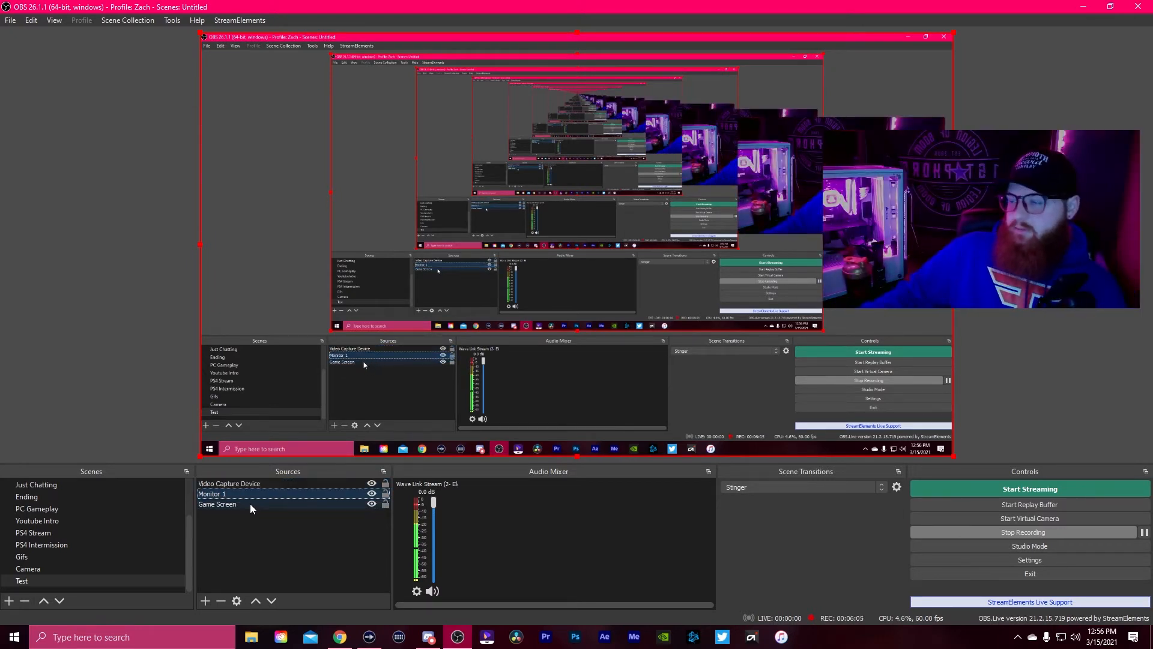
left_click(232, 549)
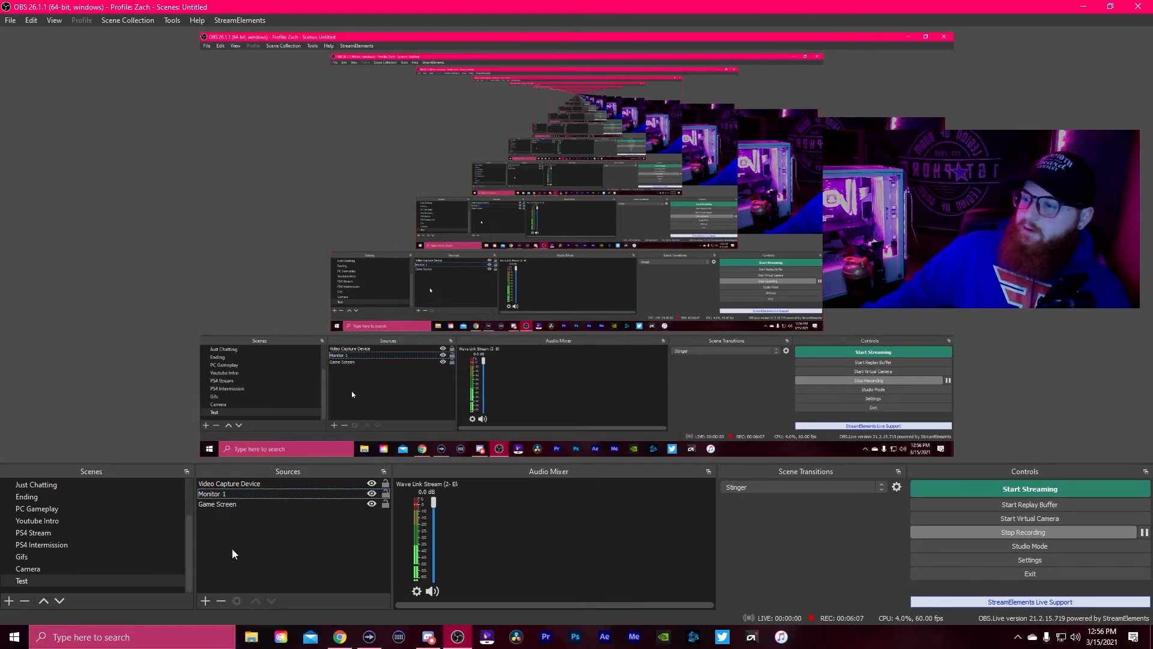
left_click(204, 602)
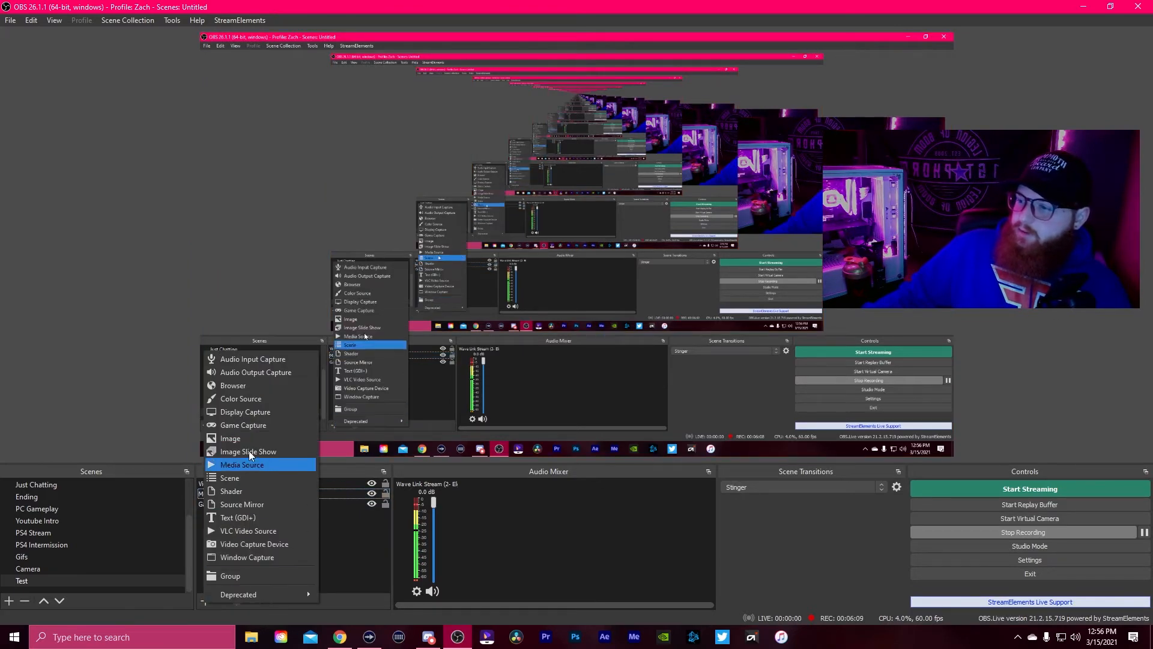
left_click(239, 387)
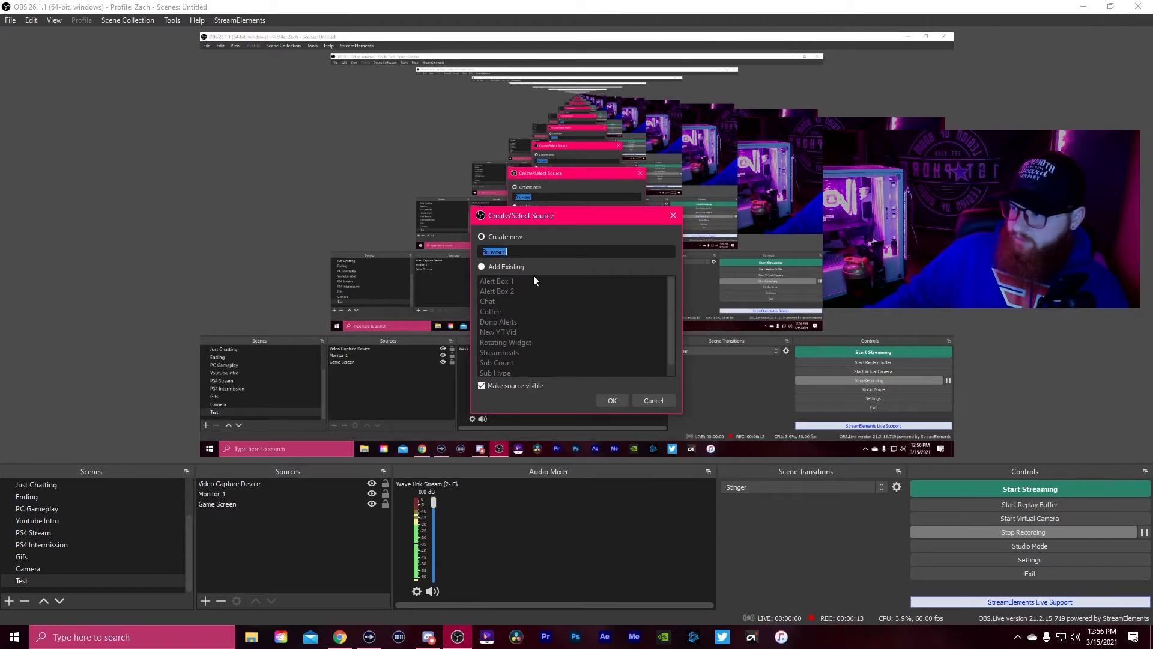
left_click(612, 400)
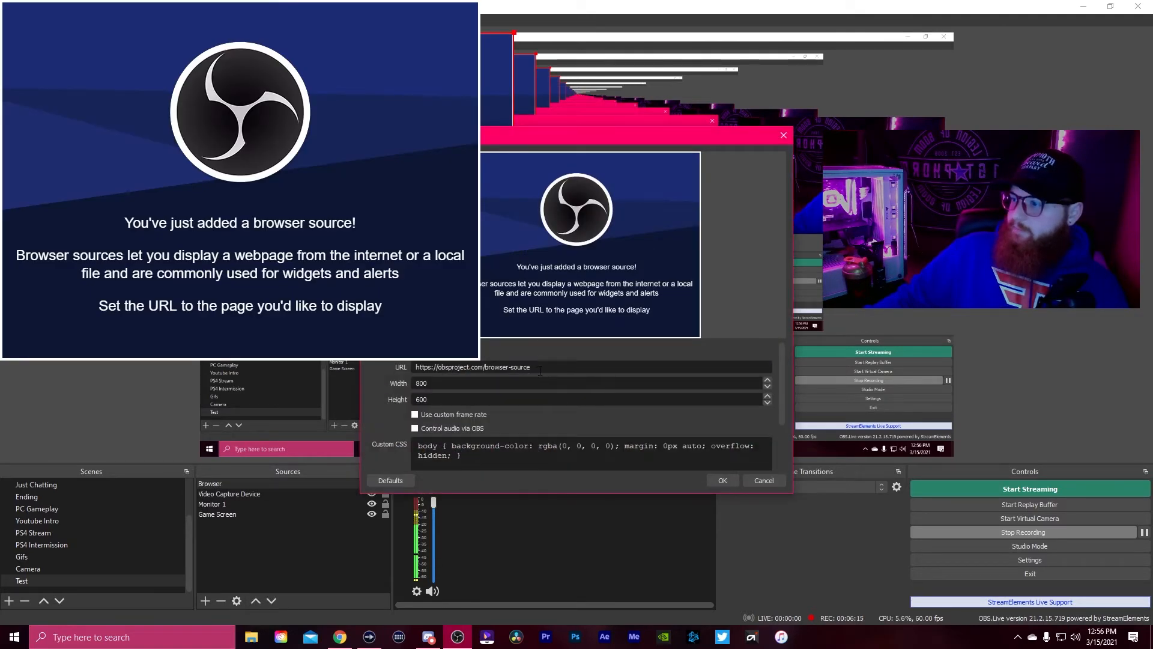
Replace the browser source's URL with the copied overlay URL containing the access token, and enable audio control via OBS
double_click(540, 370)
key("ctrl+a")
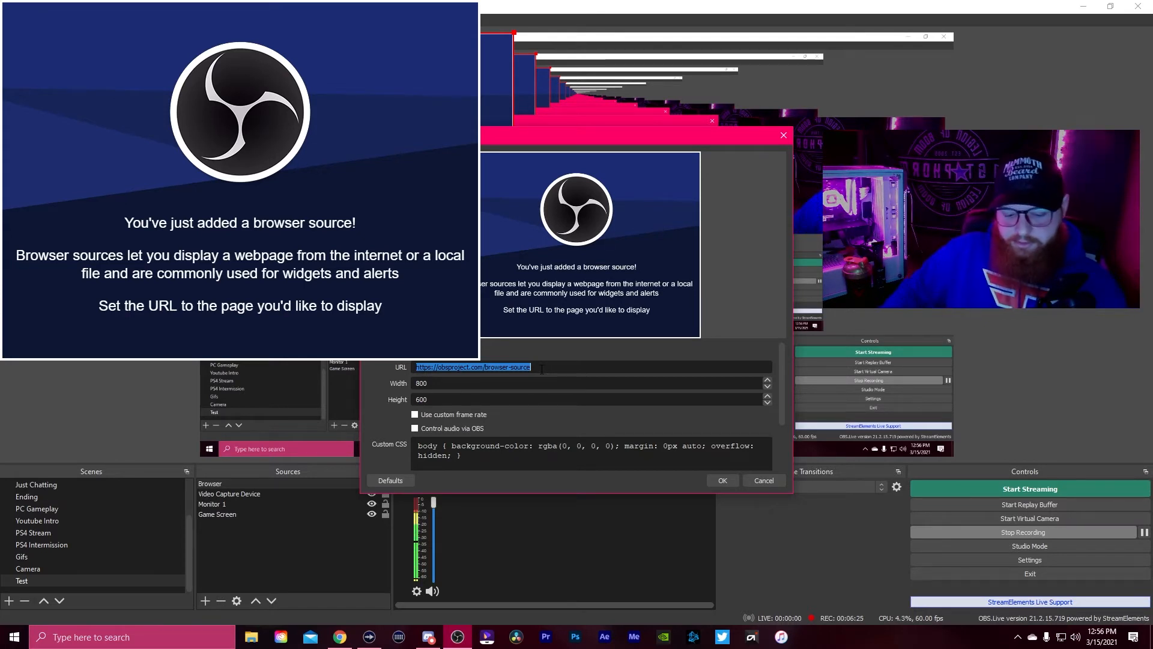
key("ctrl+v")
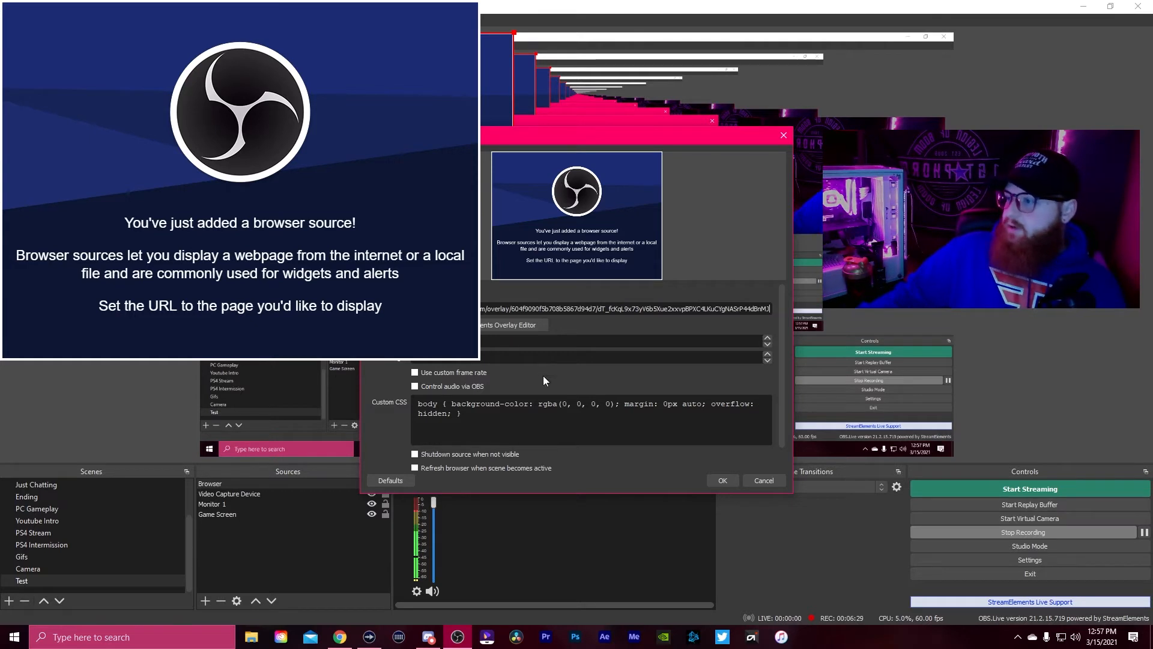
scroll(578, 450, "down", 1)
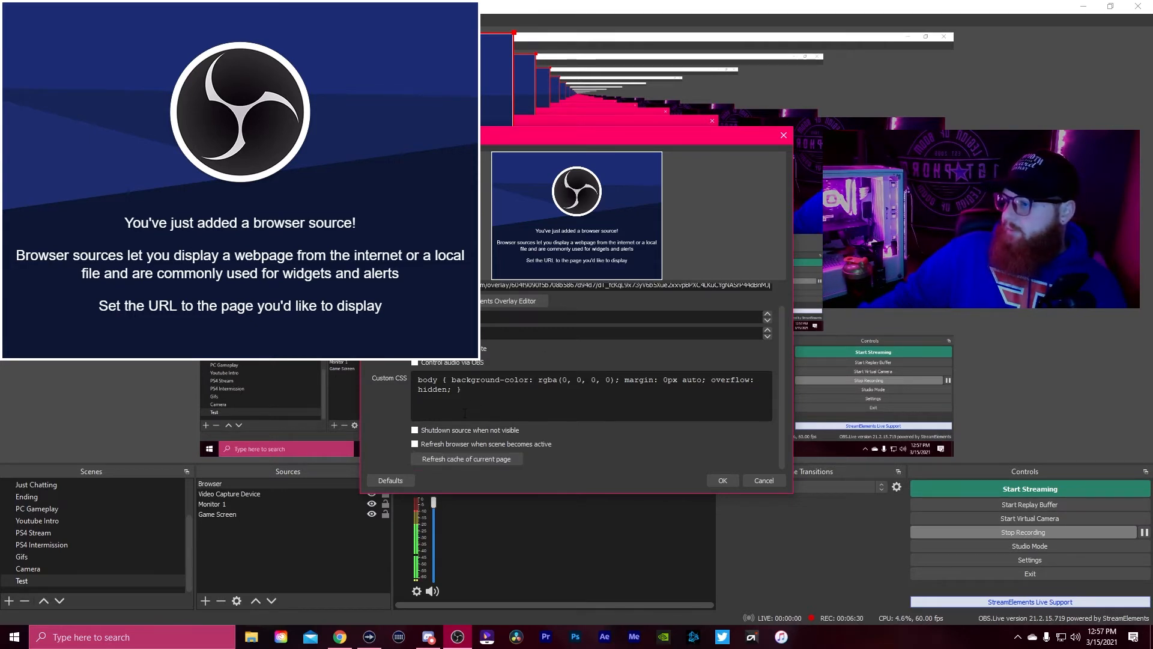
left_click(421, 361)
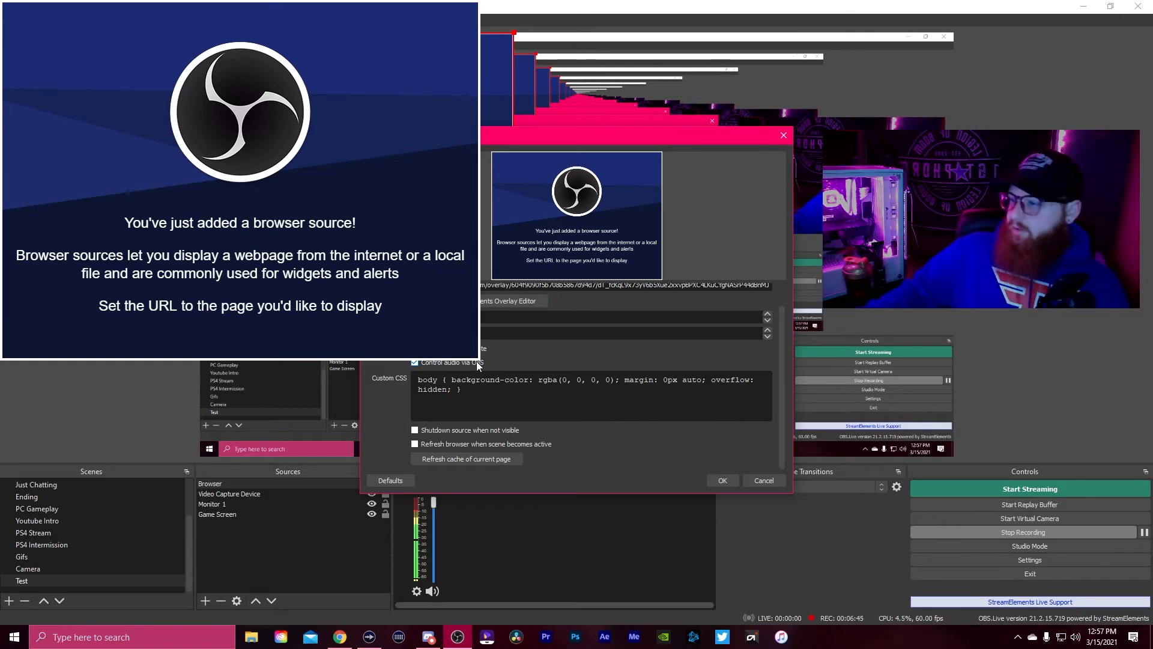
left_click(722, 479)
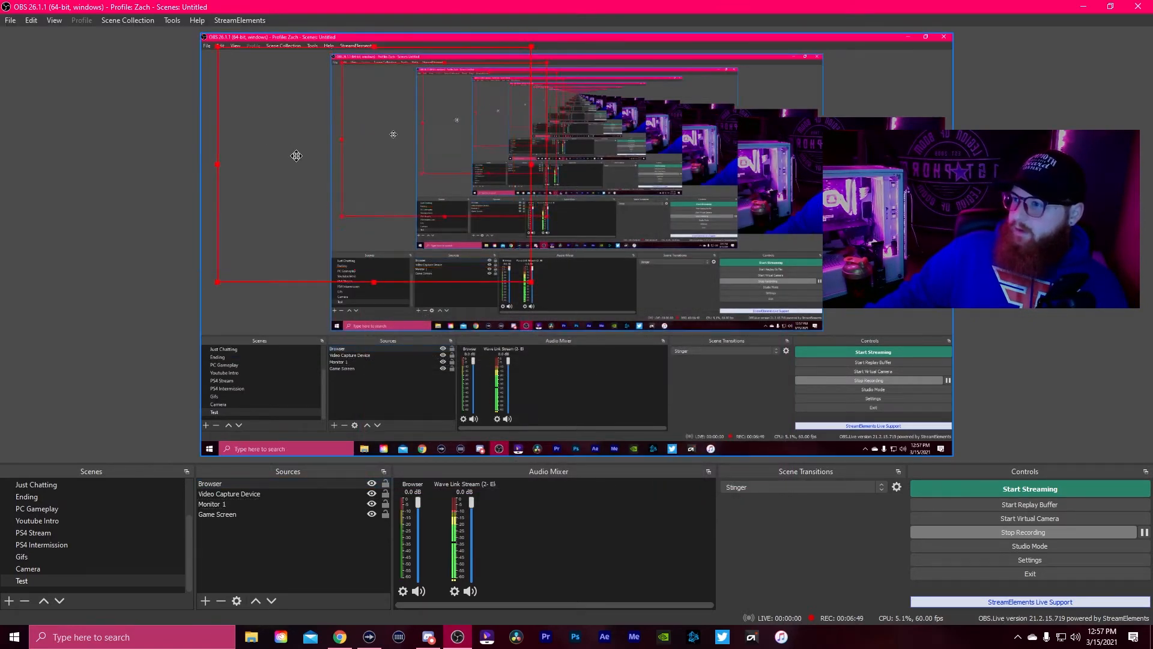
Move the Browser source further into the canvas and enlarge it from its lower-right corner
left_click_drag(296, 156, 392, 200)
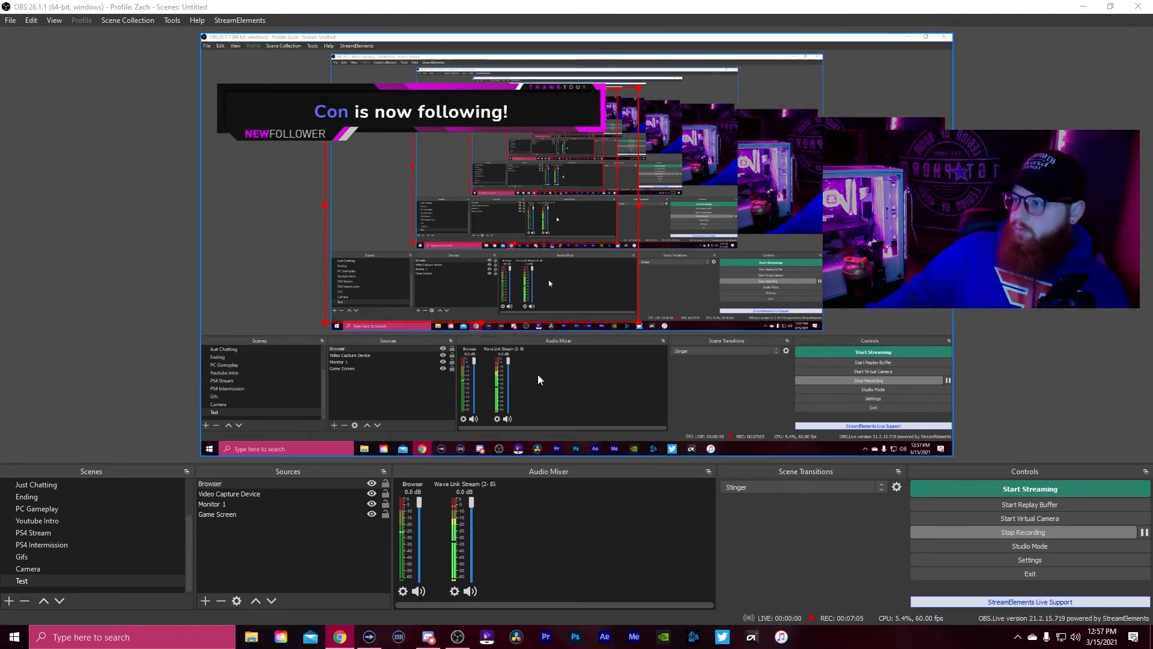
left_click_drag(638, 323, 775, 335)
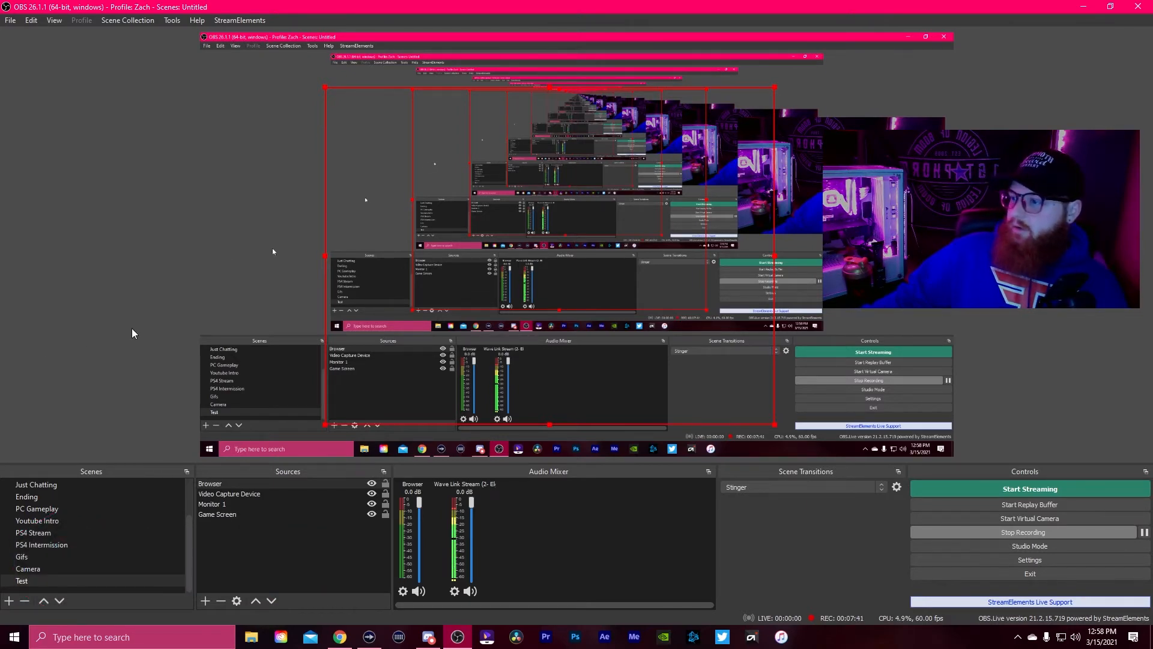
right_click(359, 316)
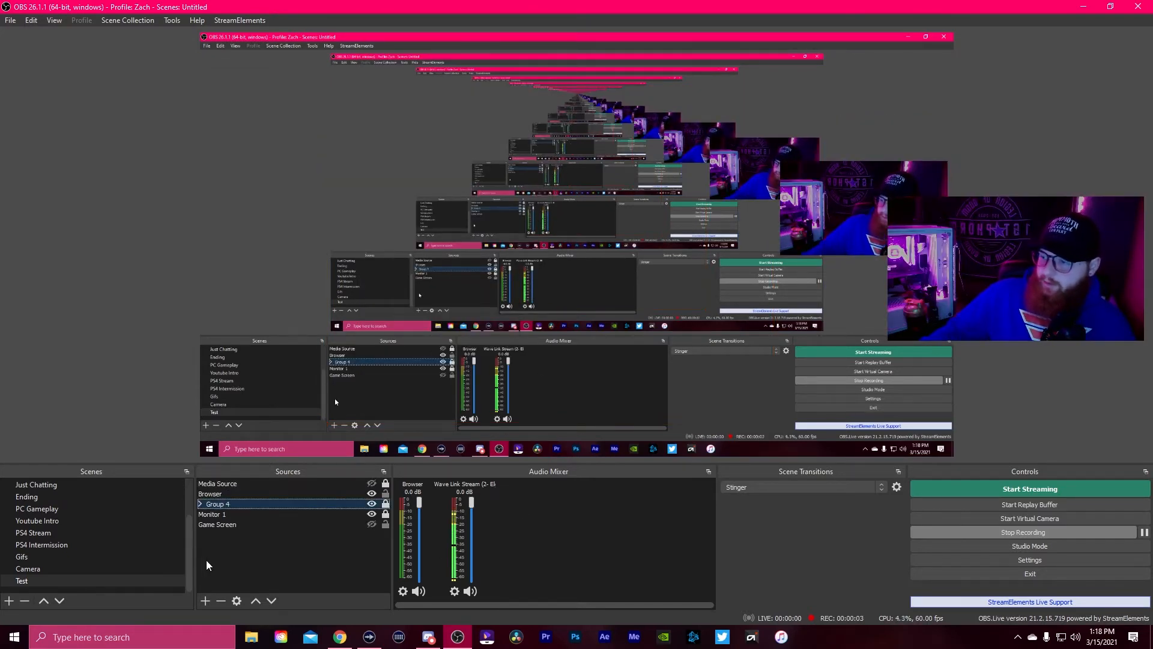
Add a looping media source that plays MG_HOLO_16-9_pink.webm and fit its frame over the webcam picture
left_click(205, 598)
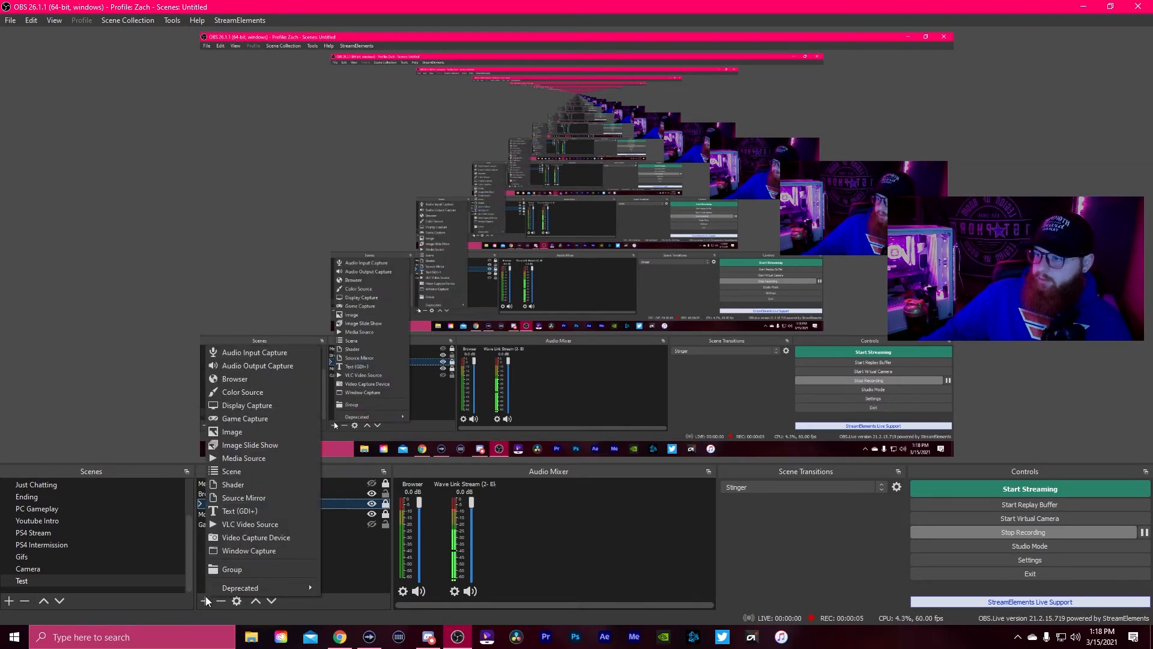
left_click(246, 456)
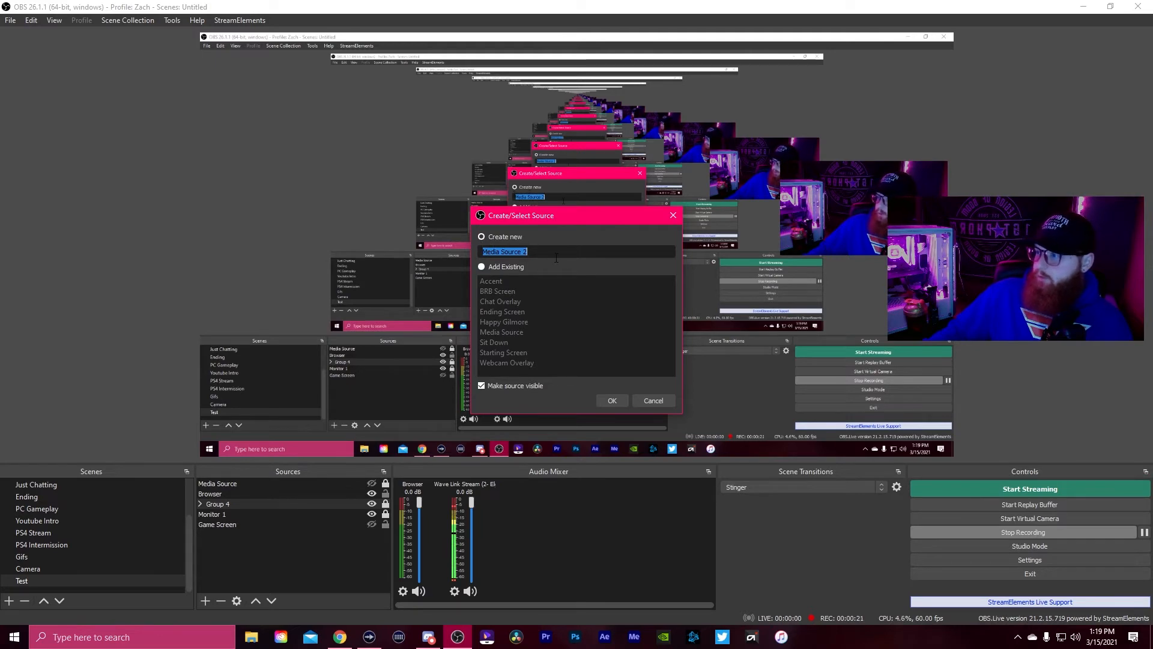
left_click(602, 402)
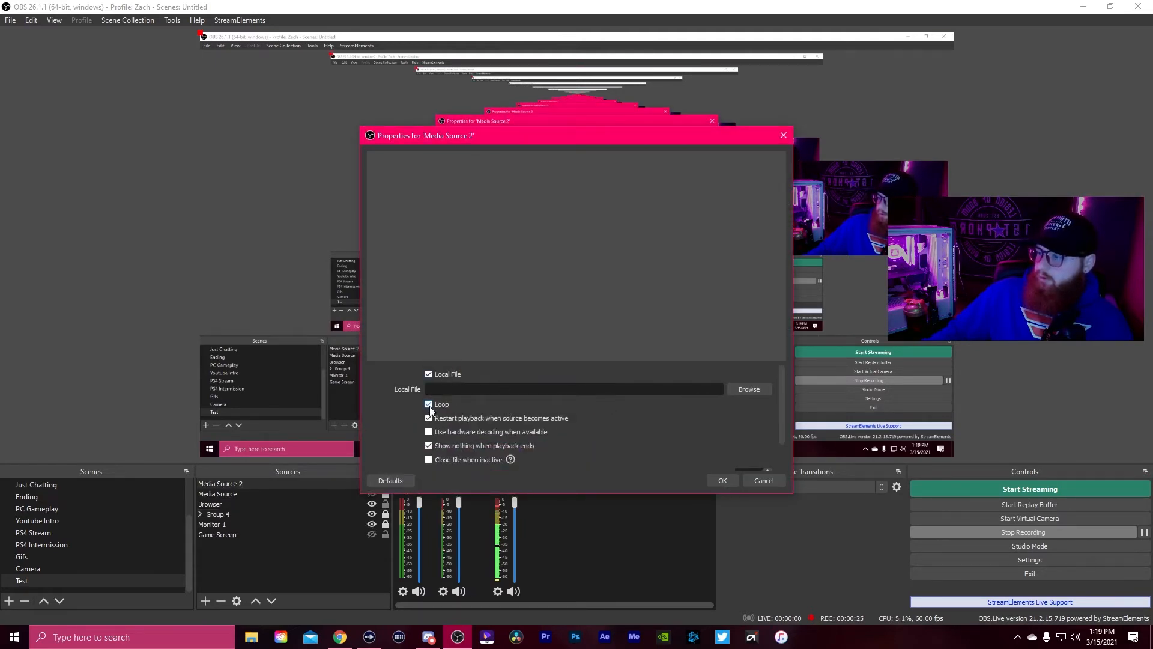
left_click(745, 389)
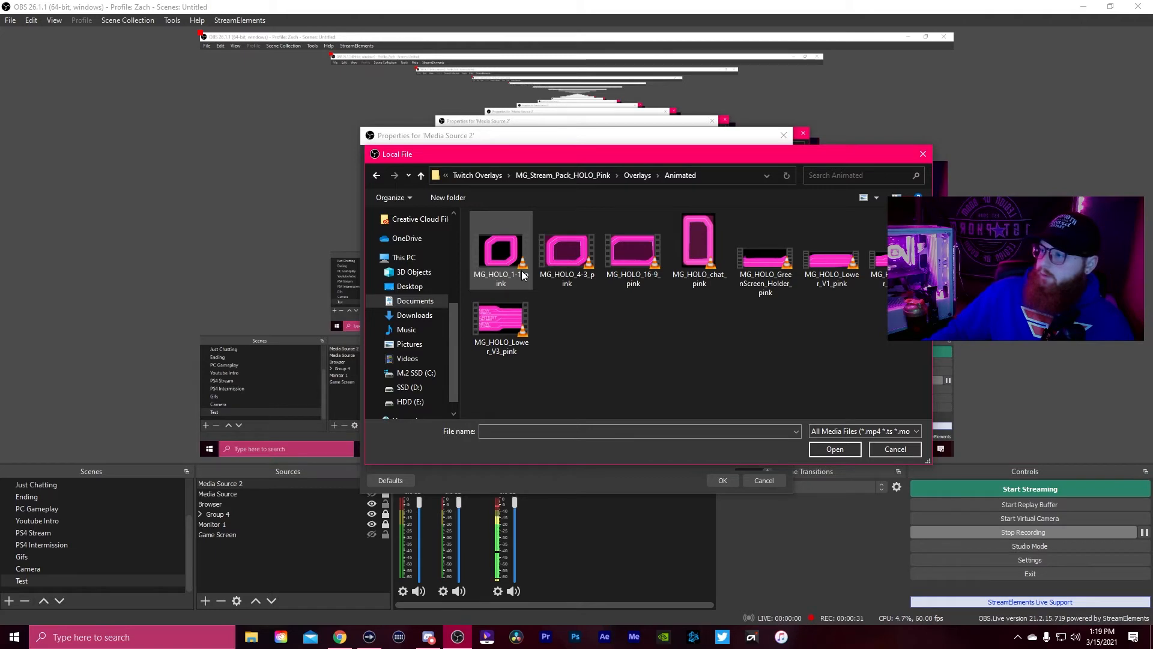
double_click(632, 255)
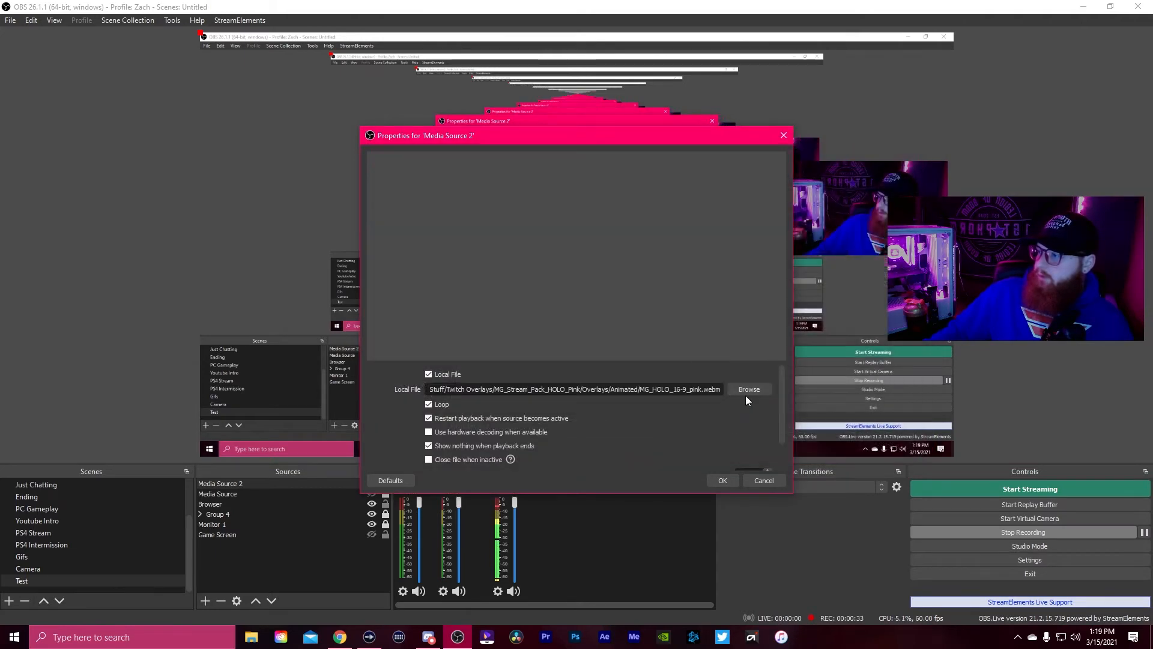
left_click(721, 480)
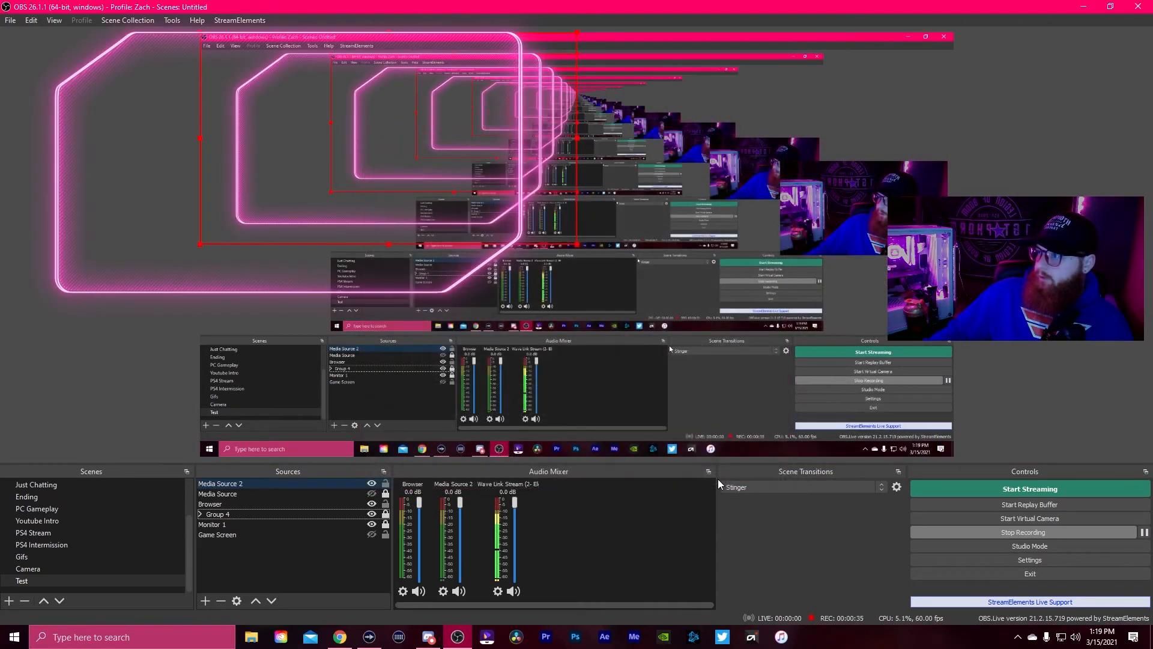
left_click_drag(575, 242, 862, 247)
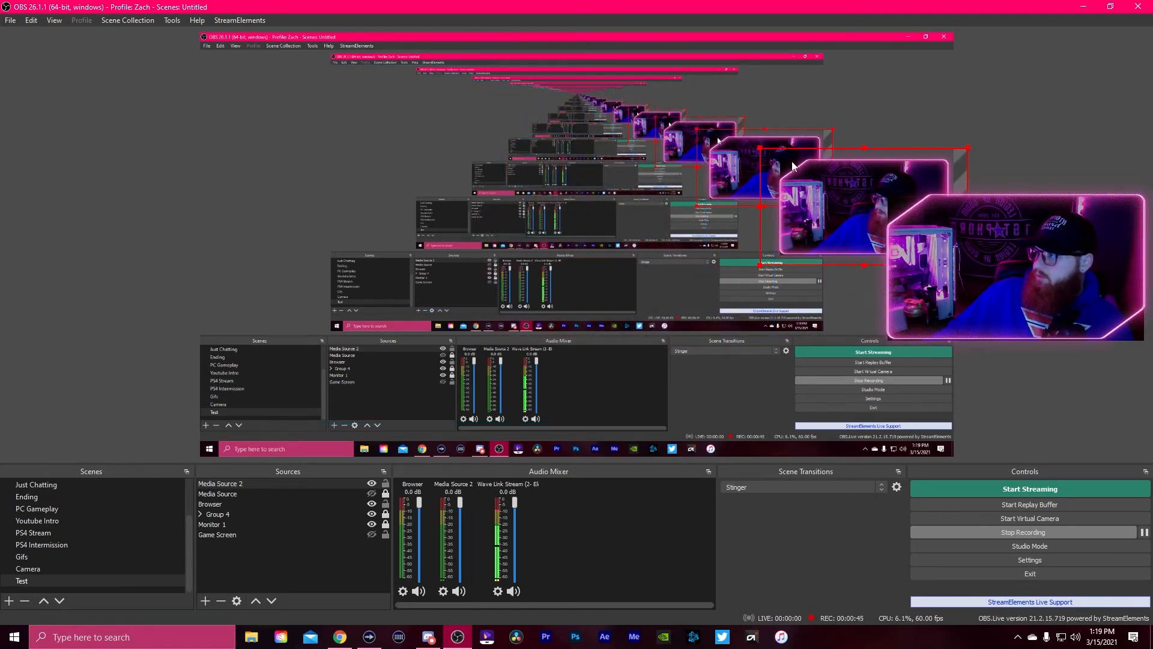
Add another Image Mask/Blend effect filter to Group 4, keeping the suggested name
right_click(219, 515)
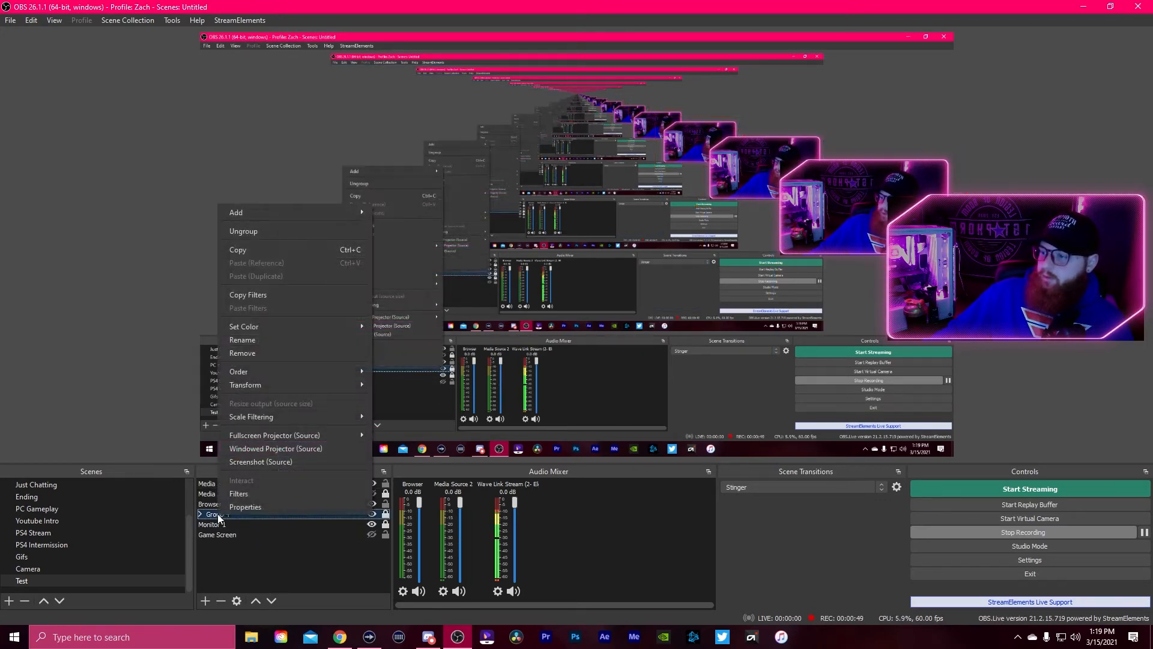
left_click(243, 494)
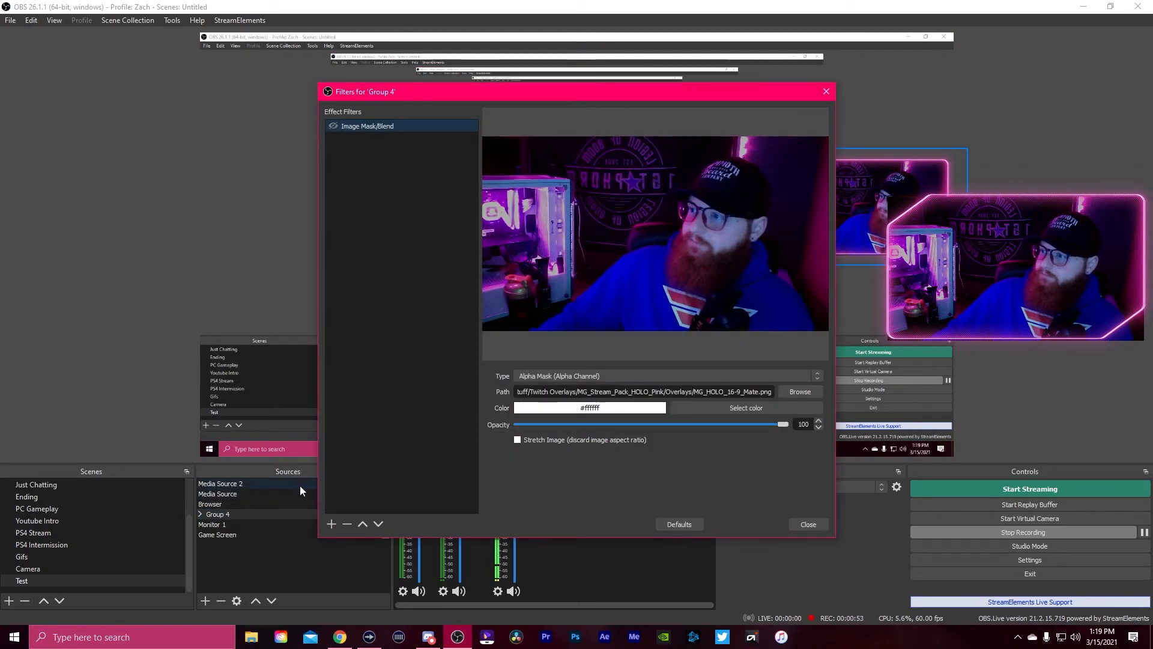
left_click(332, 524)
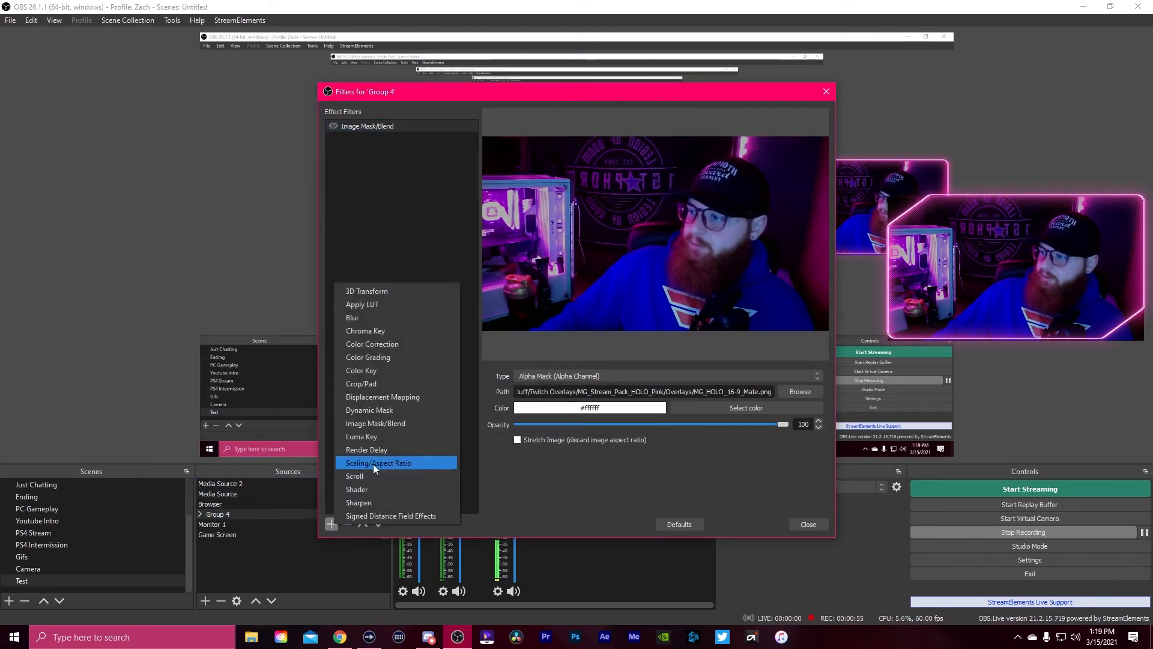
left_click(384, 424)
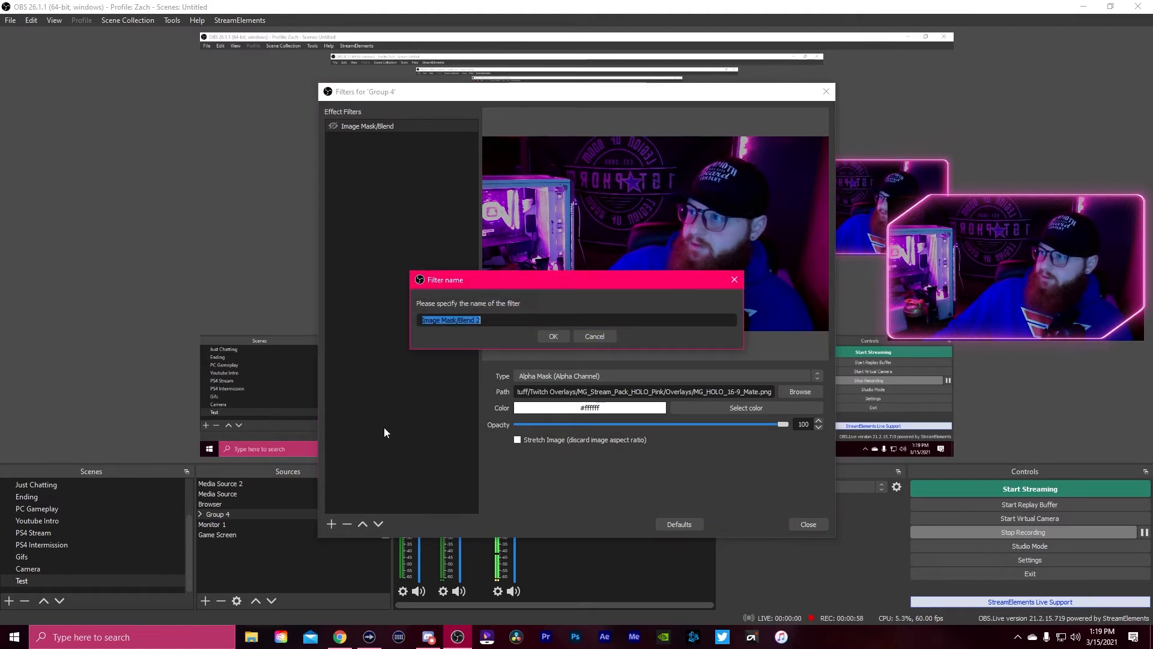
left_click(544, 337)
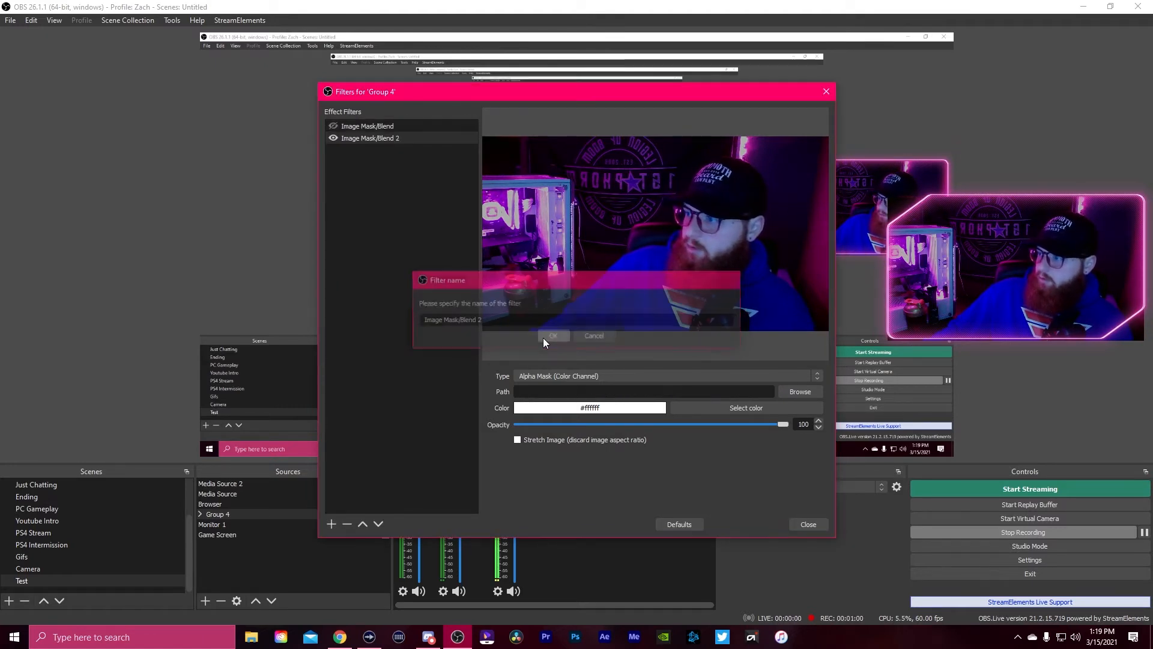
Set the new mask filter to Alpha Mask (Alpha Channel) and load MG_HOLO_16-9_Mate.png from the Overlays folder as its image
left_click(621, 376)
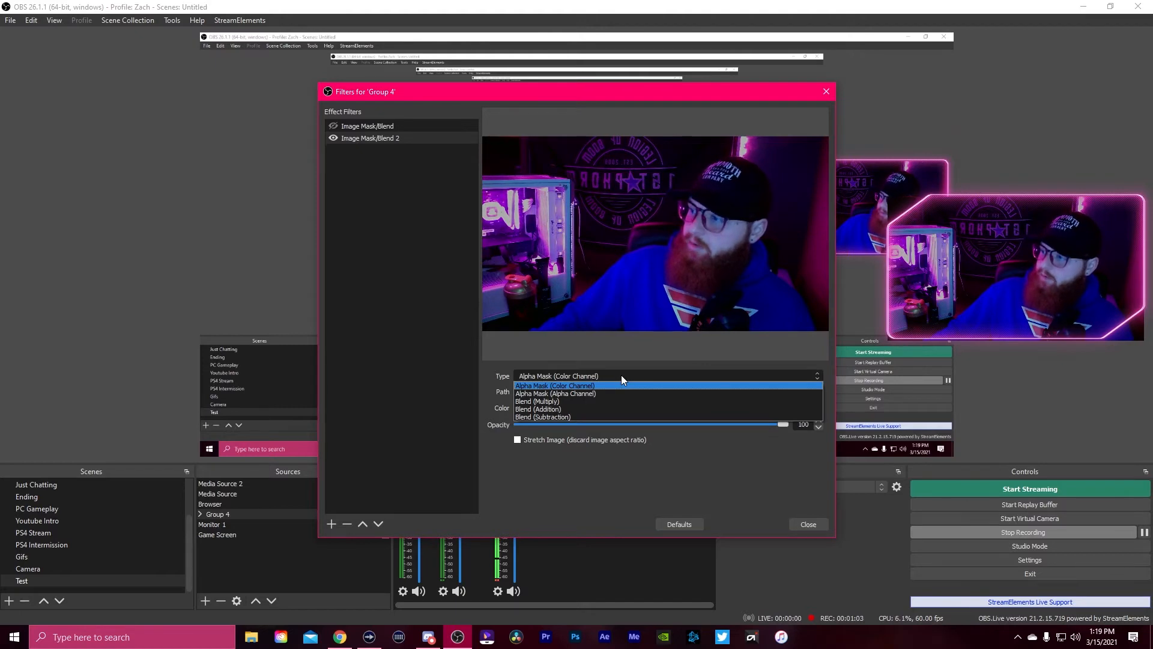
left_click(583, 395)
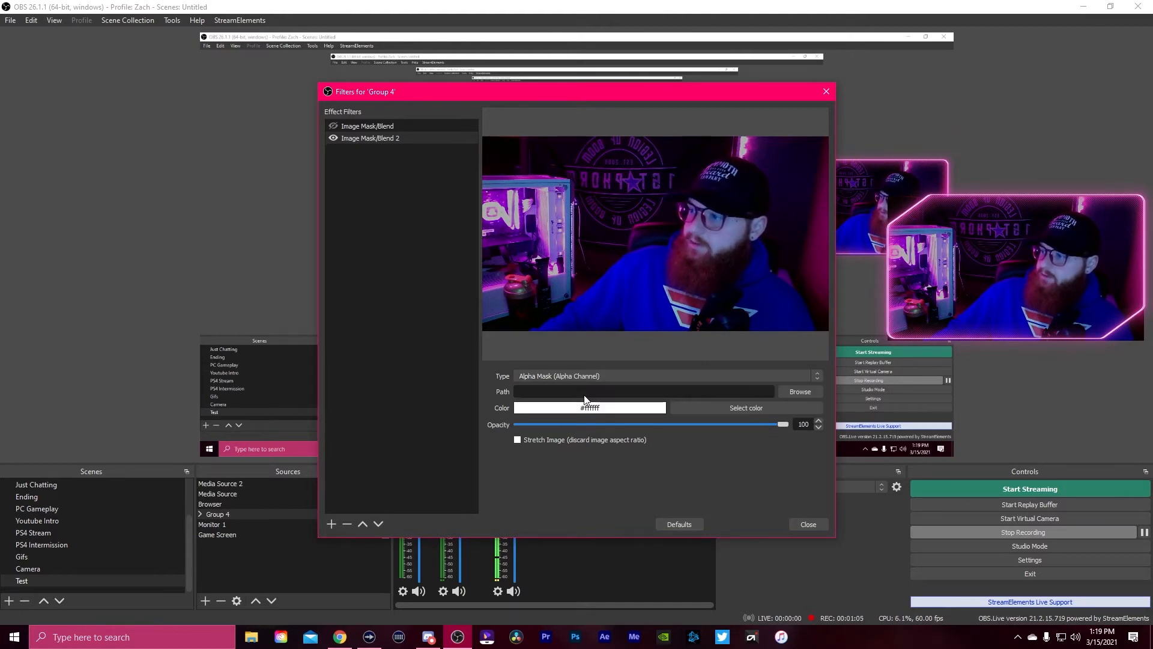
left_click(795, 392)
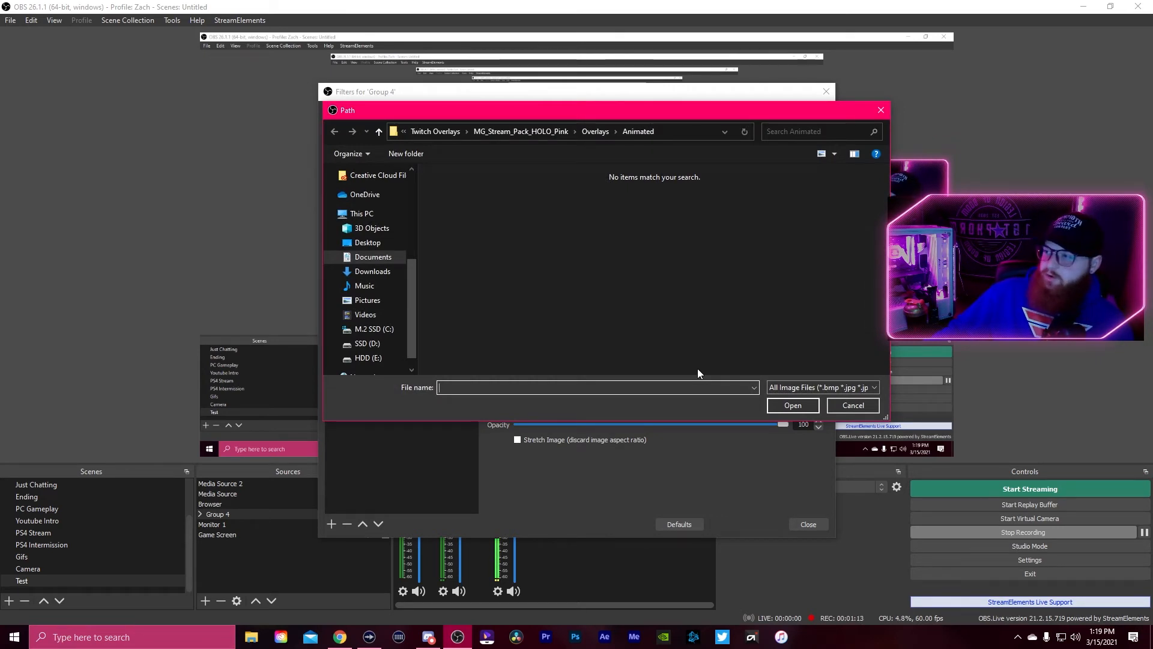
left_click(594, 132)
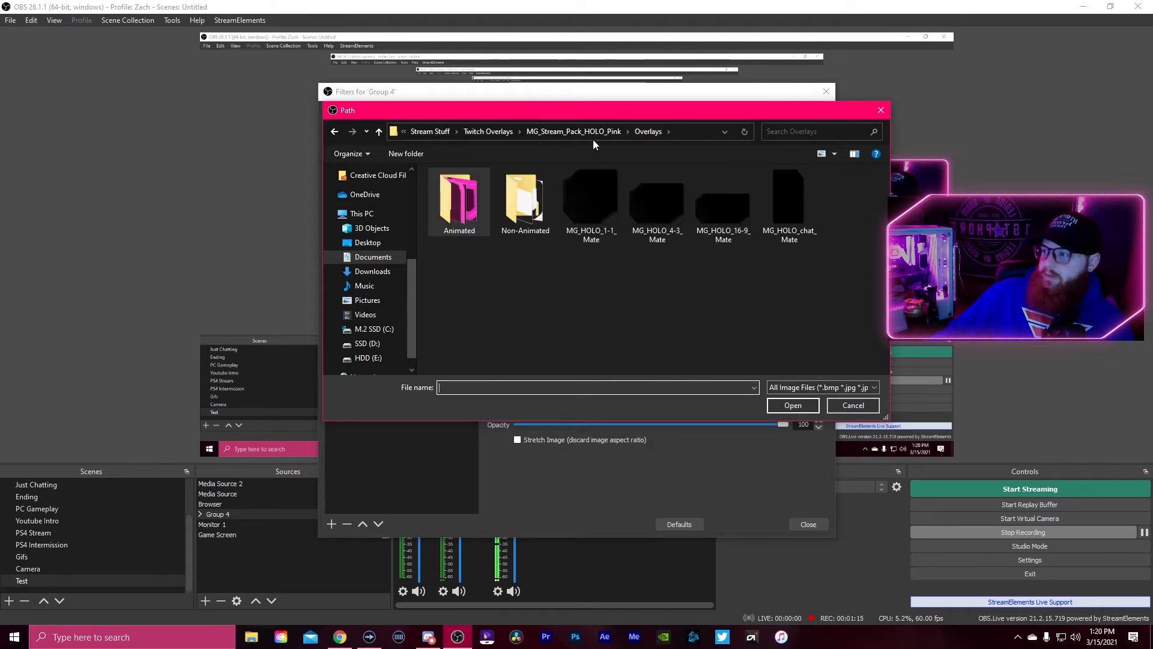
double_click(725, 212)
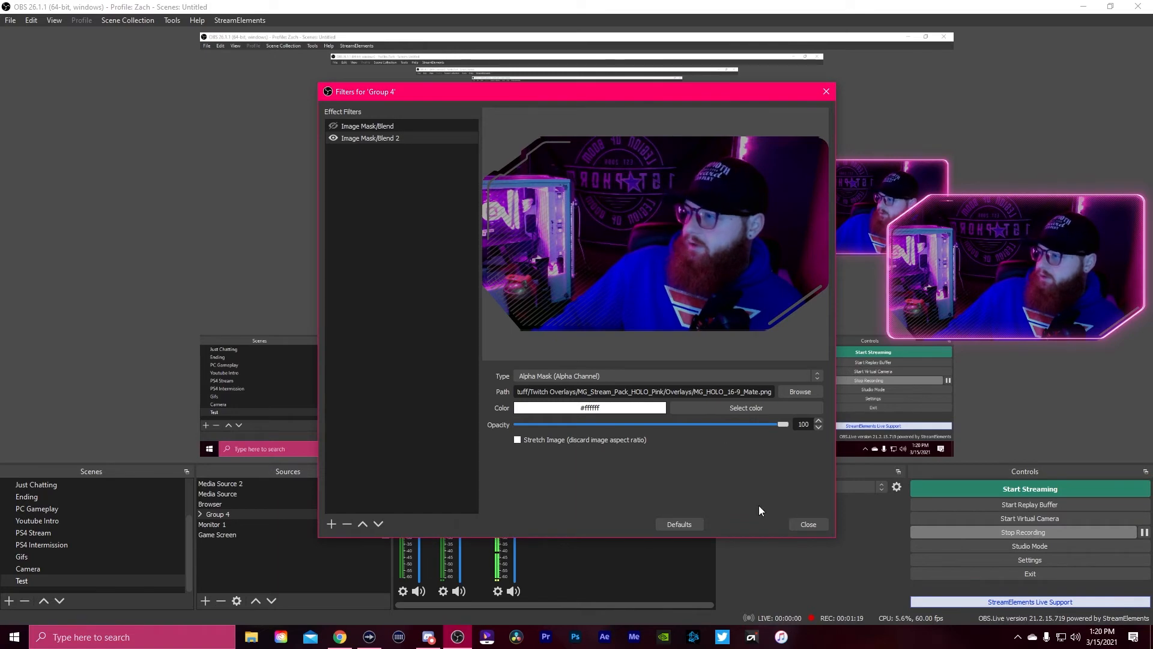
left_click(799, 523)
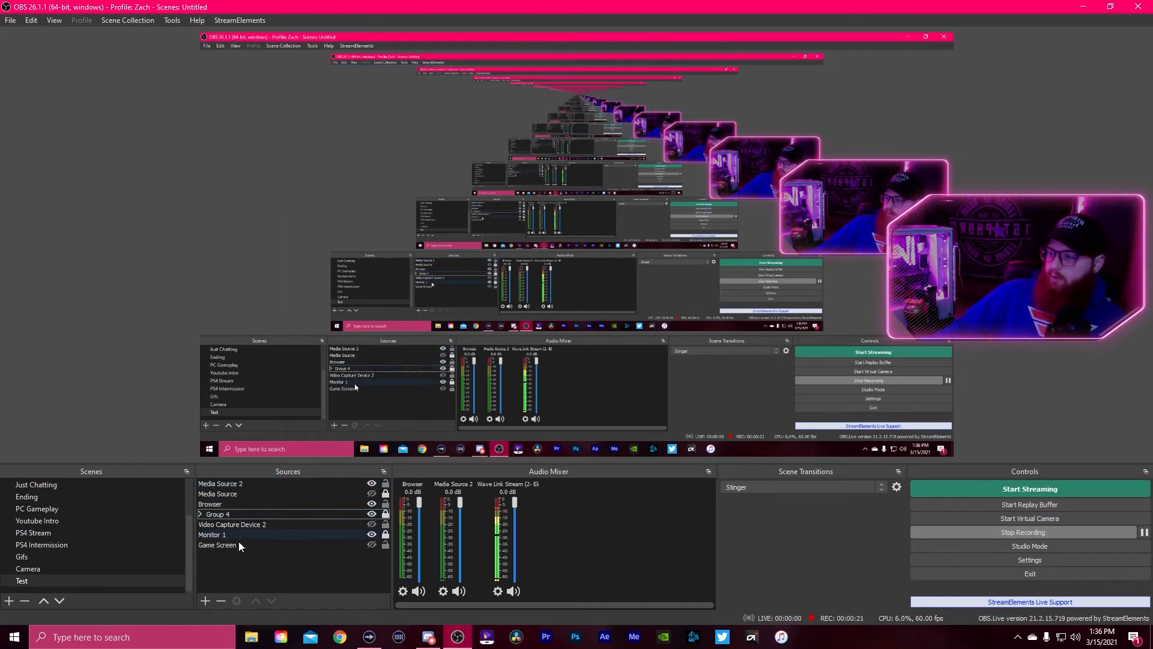
Move Group 4 to the top of the source list and back down again
left_click(221, 510)
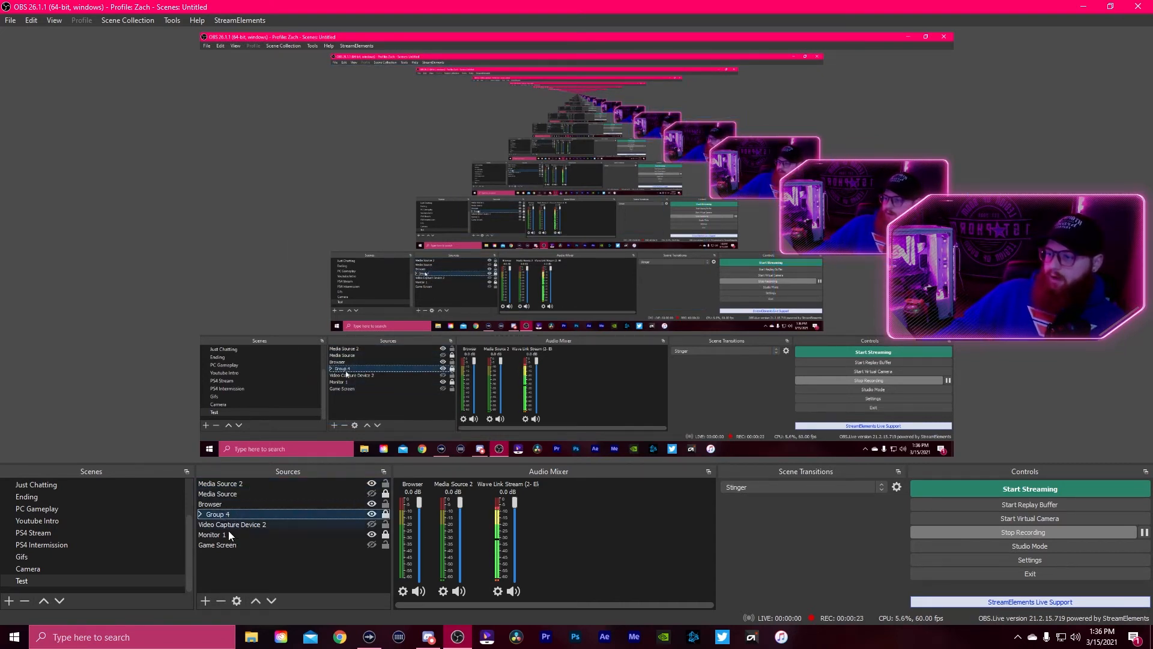
left_click(255, 601)
left_click(254, 601)
left_click(255, 601)
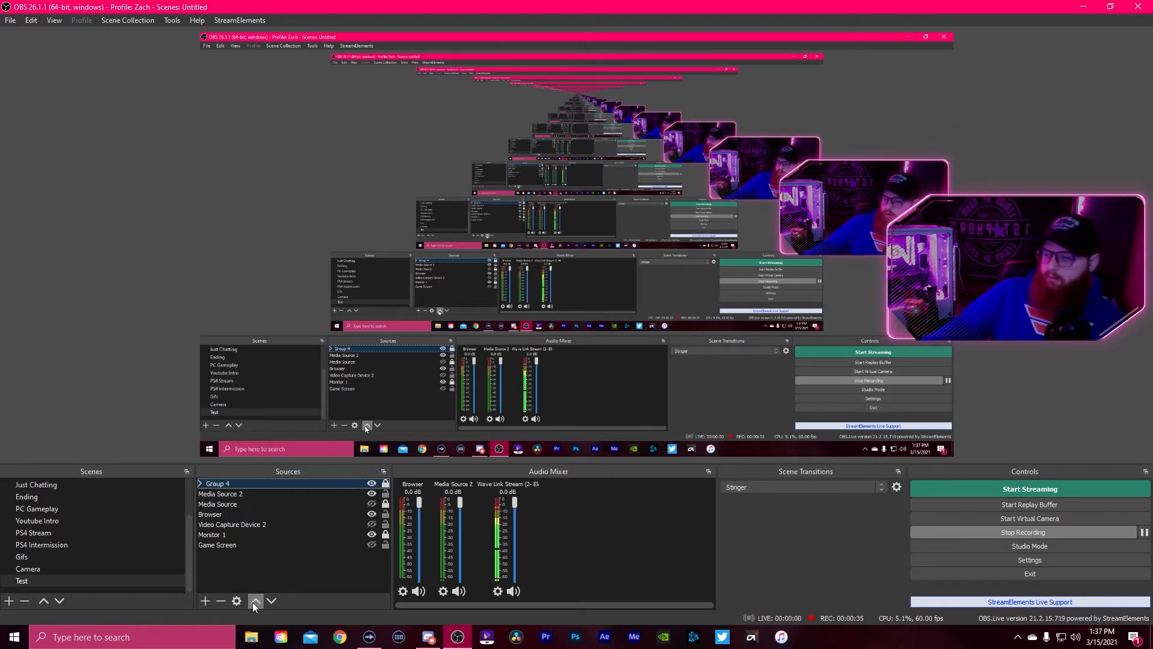
left_click(278, 598)
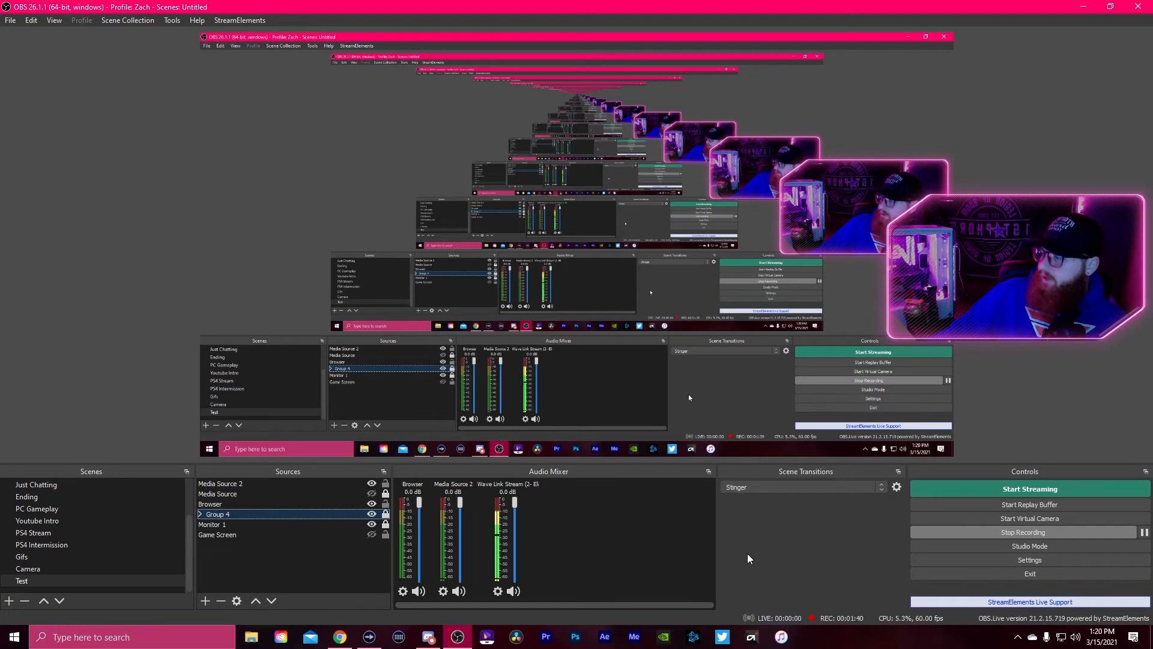
Open the OBS settings and review the general options and the streaming, replay buffer and recording output settings
left_click(931, 561)
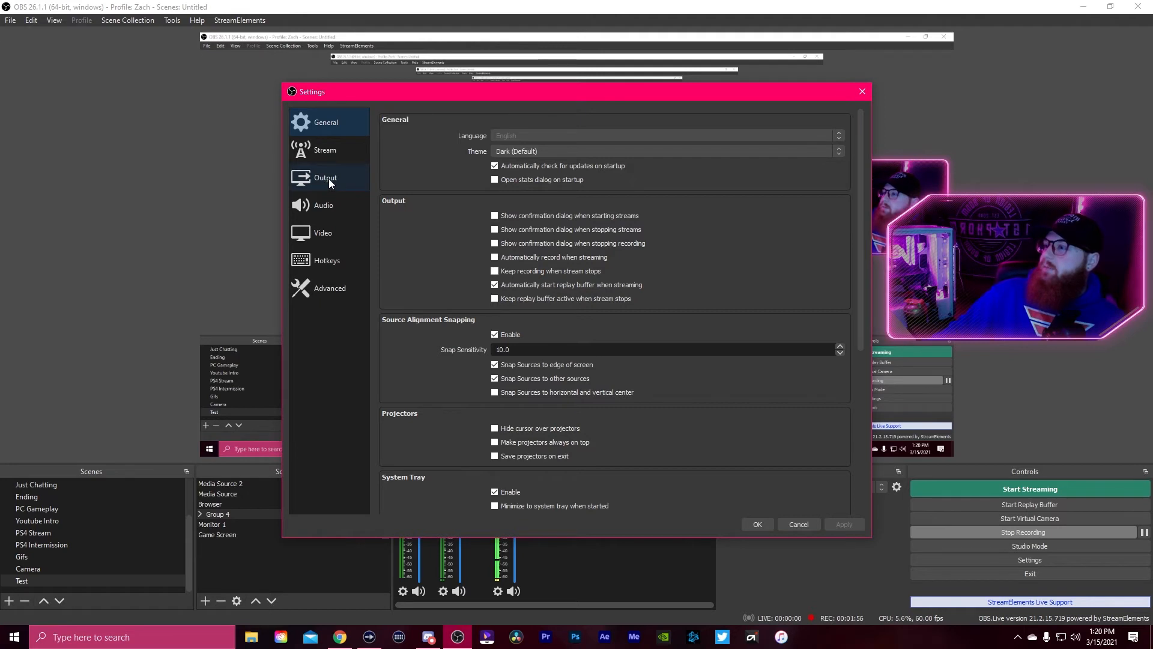
scroll(543, 190, "down", 1)
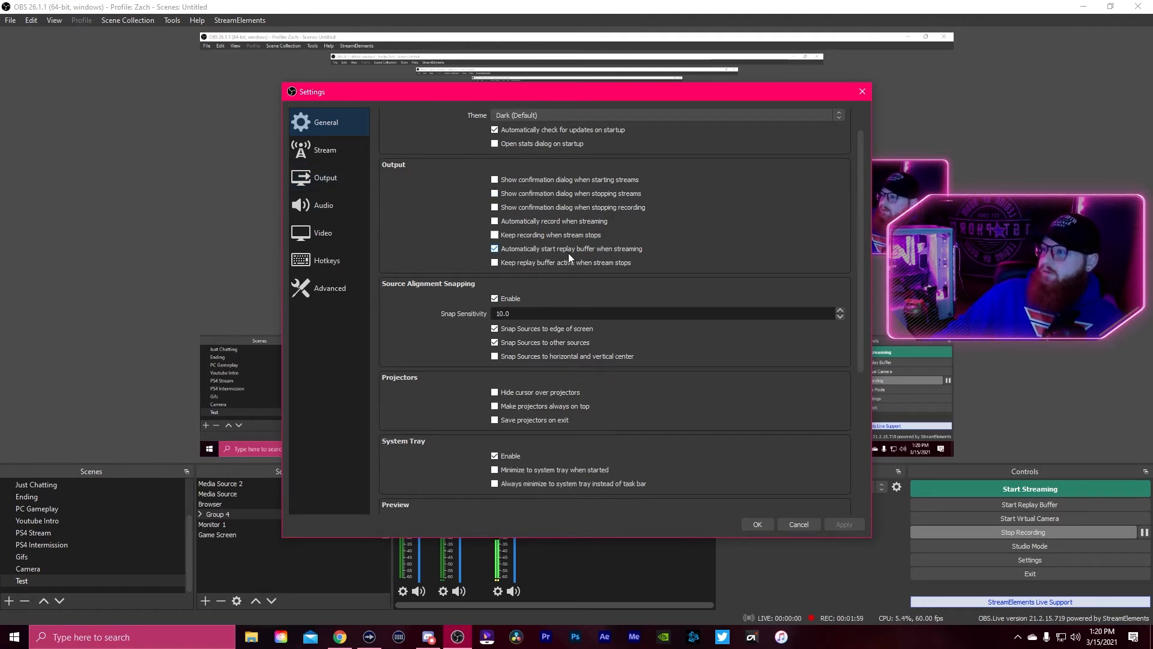
left_click(326, 182)
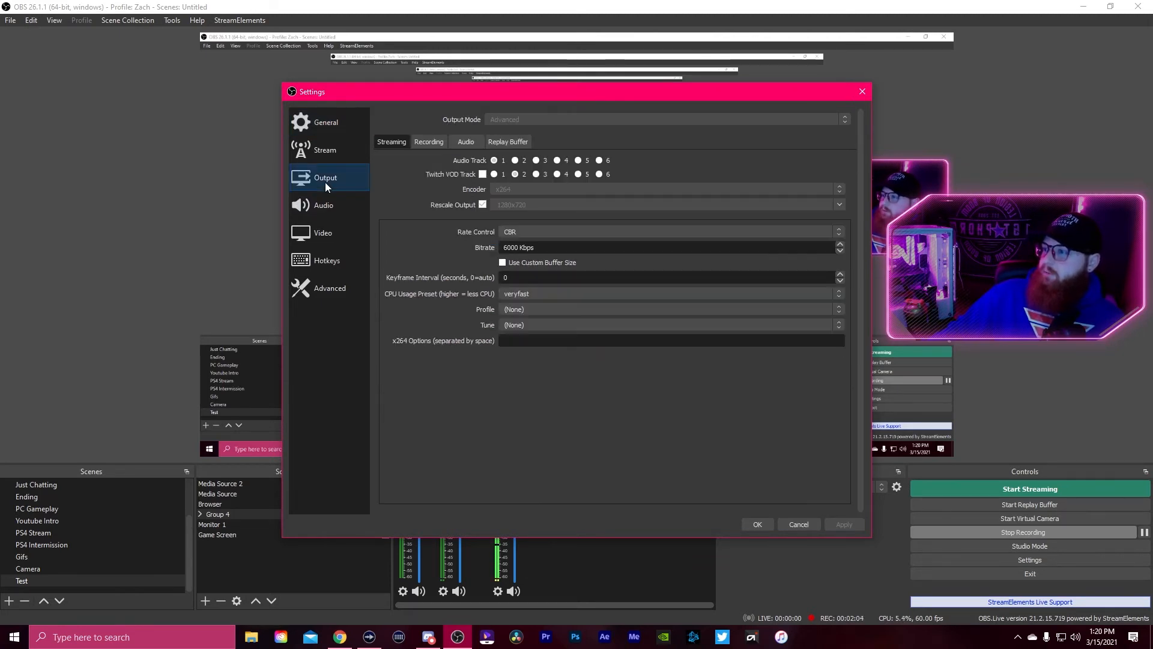
left_click(515, 143)
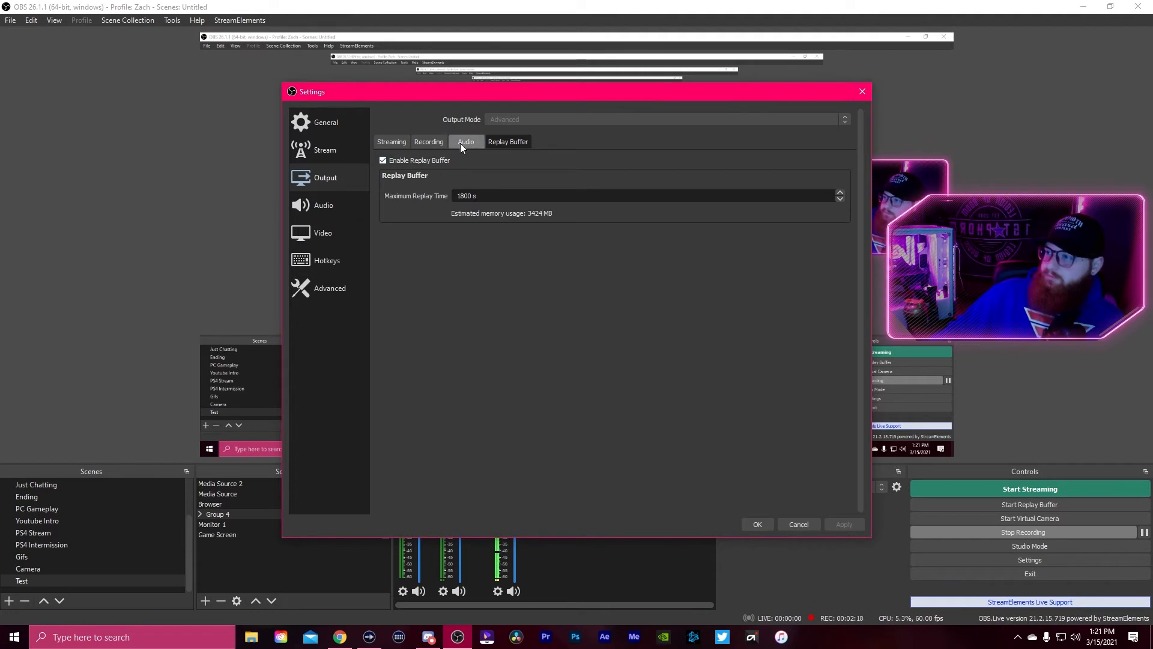
left_click(419, 144)
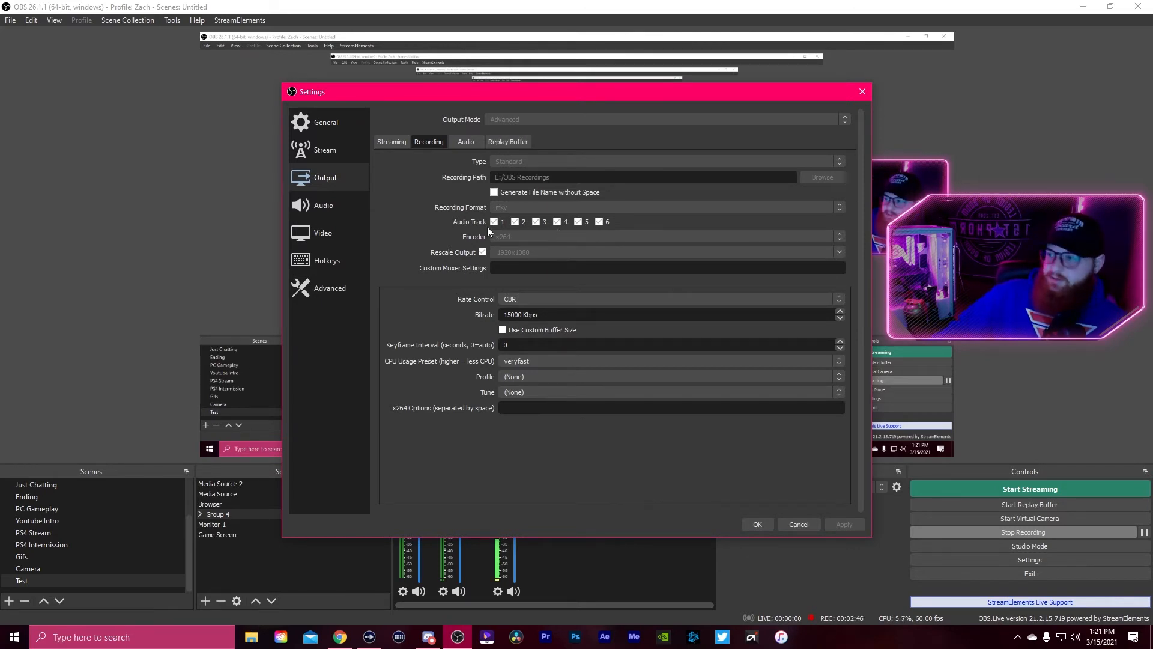
Review the audio settings, including the global audio devices, the available monitoring devices and the push-to-mute and push-to-talk options
left_click(340, 203)
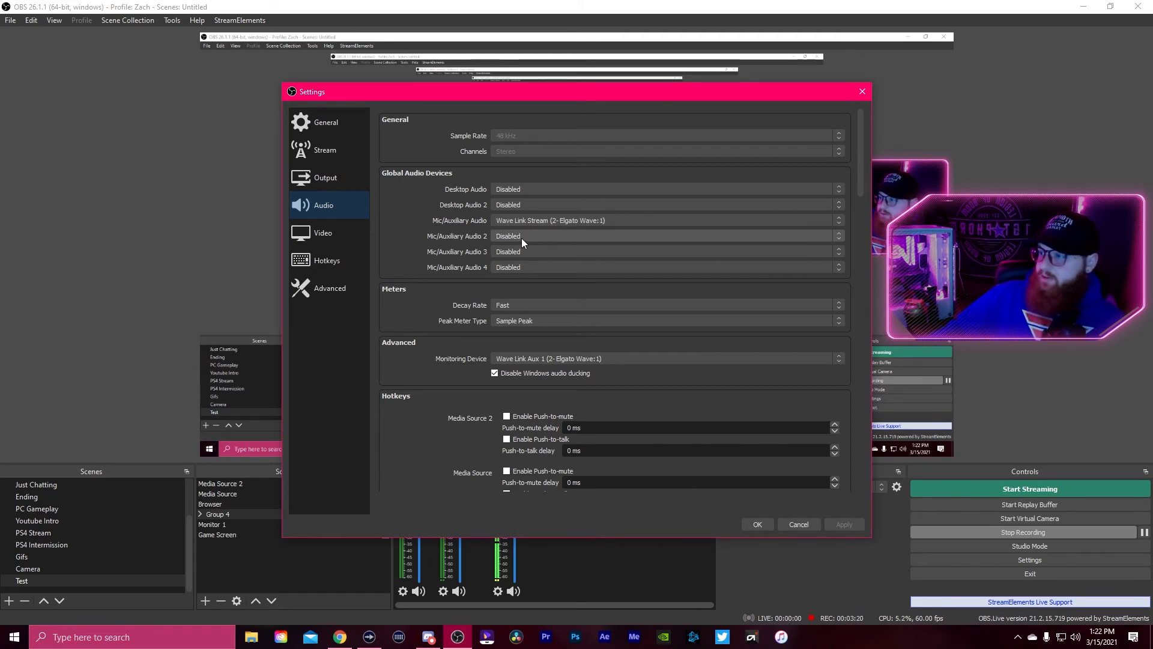
scroll(448, 280, "down", 1)
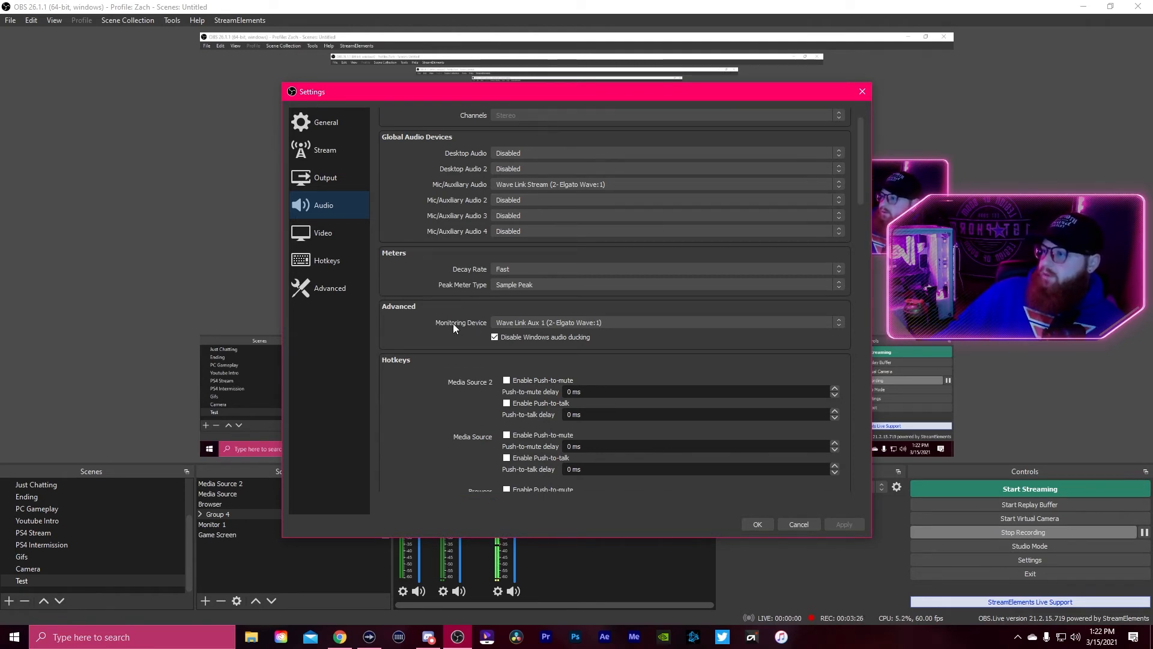
left_click(525, 326)
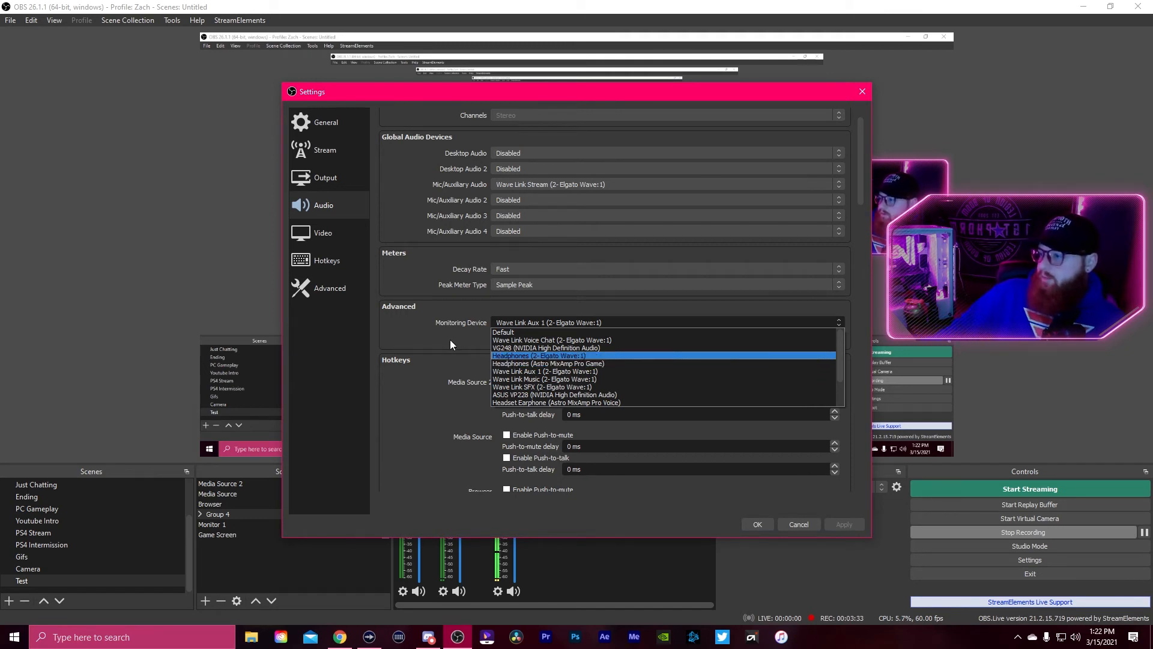
left_click(436, 329)
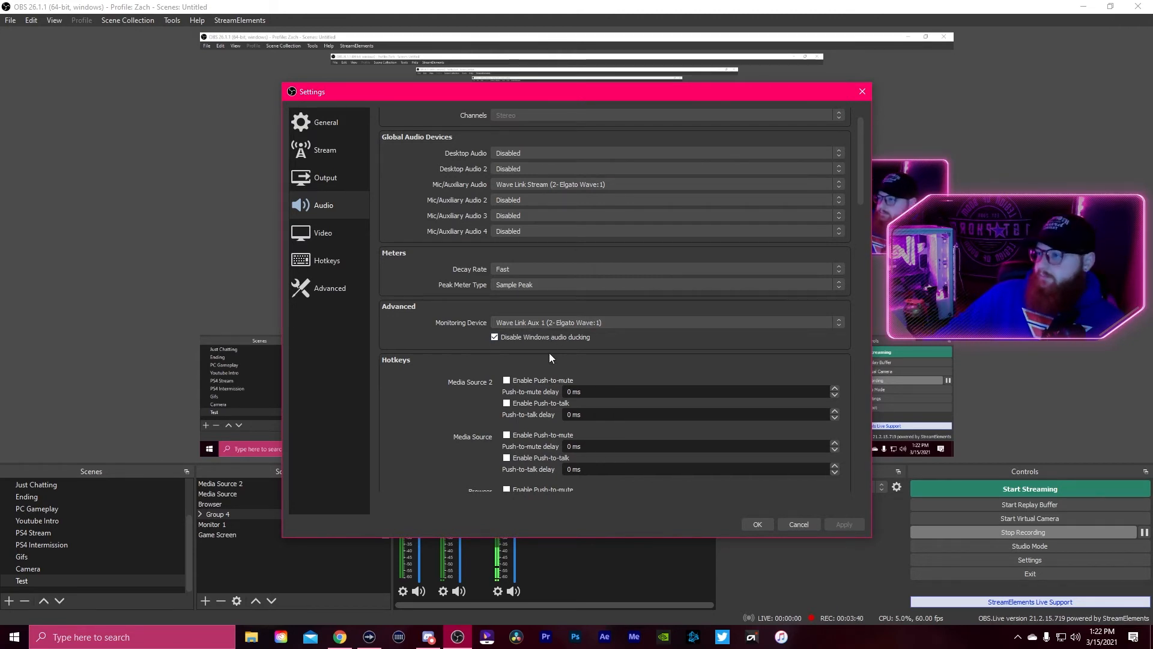
scroll(561, 365, "down", 5)
scroll(543, 417, "down", 10)
scroll(542, 420, "up", 16)
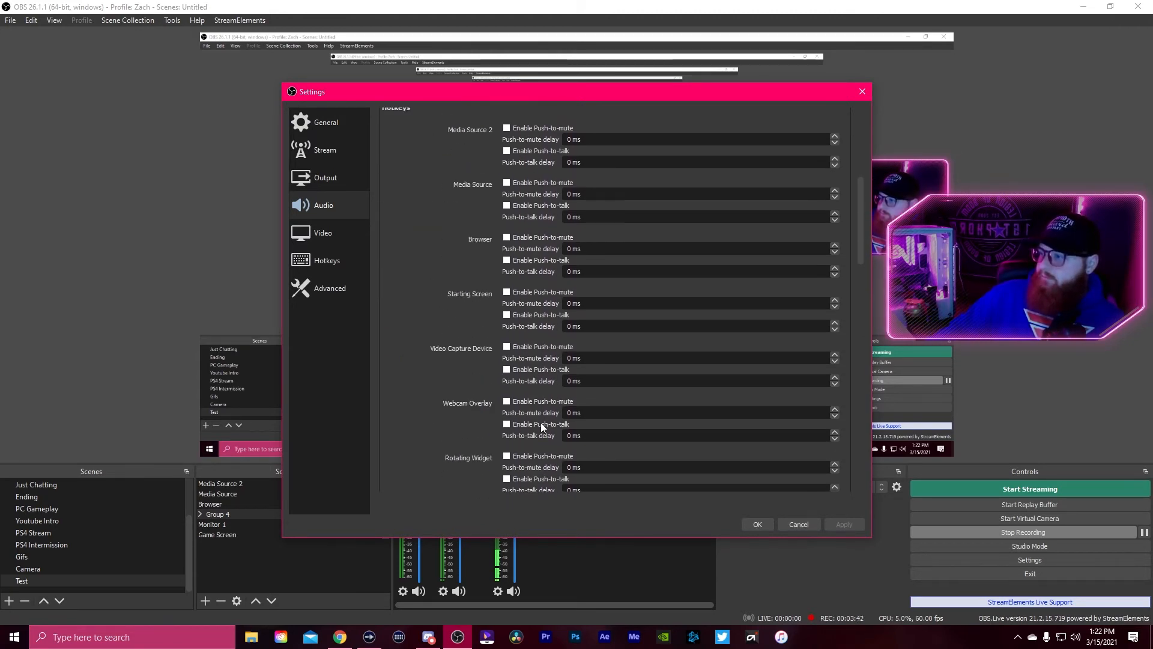
Check the video resolution and FPS settings and compare the recording and streaming output settings
left_click(320, 232)
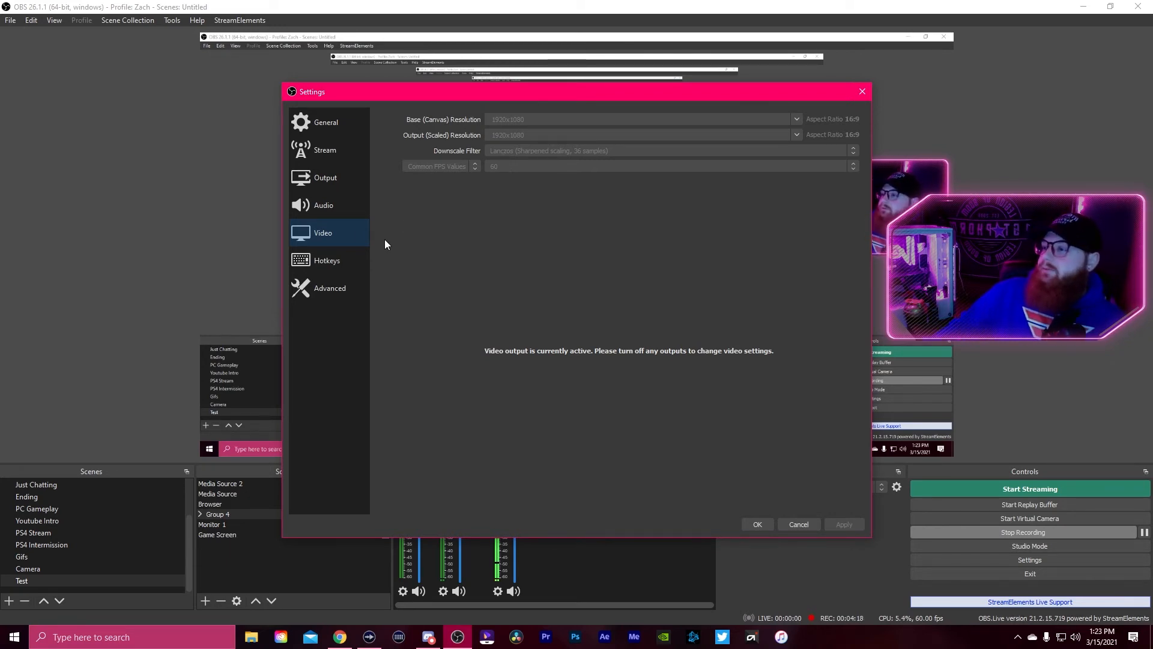
left_click(338, 181)
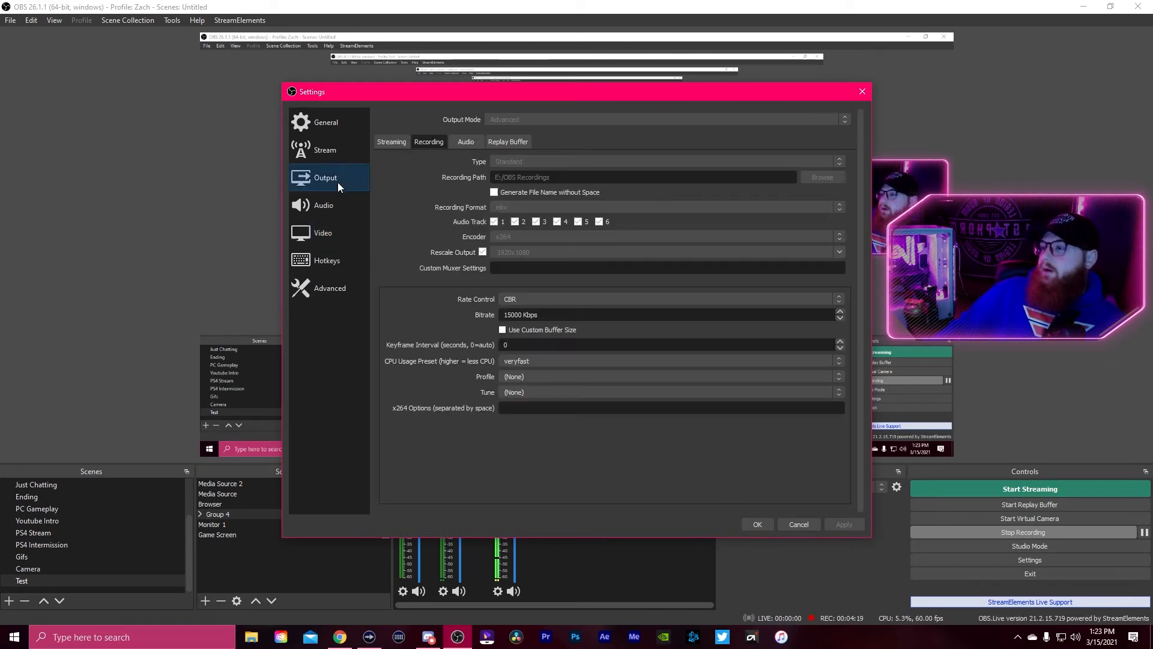
left_click(399, 144)
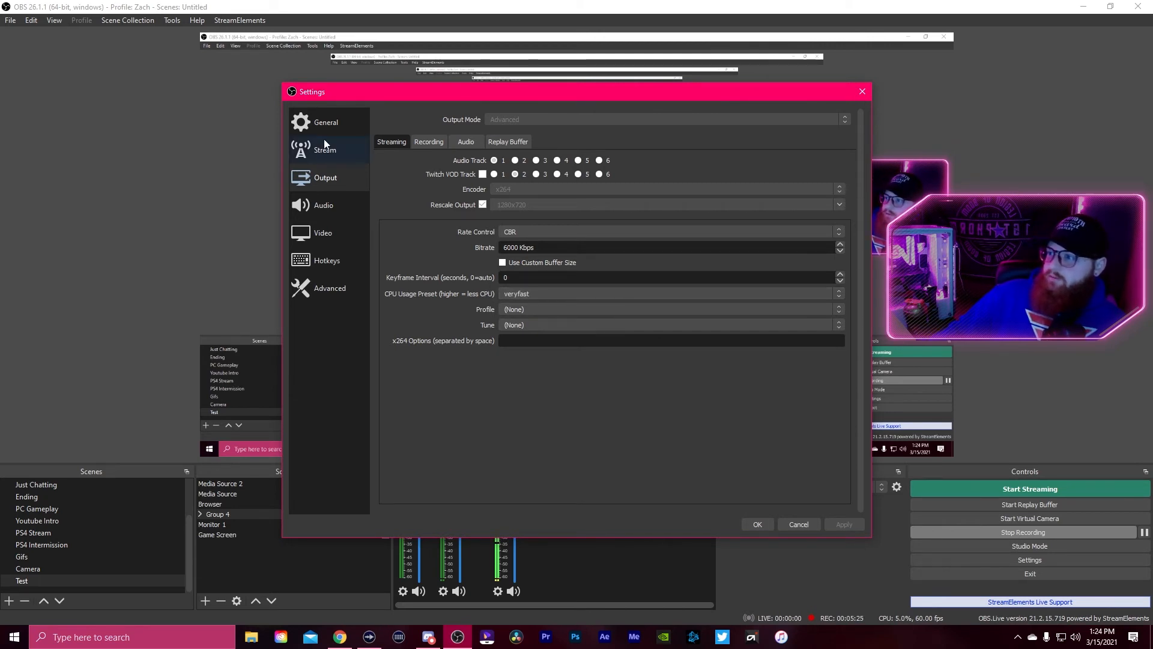
Review the hotkey assignments, including the preview, replay buffer and per-scene show and hide entries
left_click(332, 259)
scroll(439, 283, "down", 5)
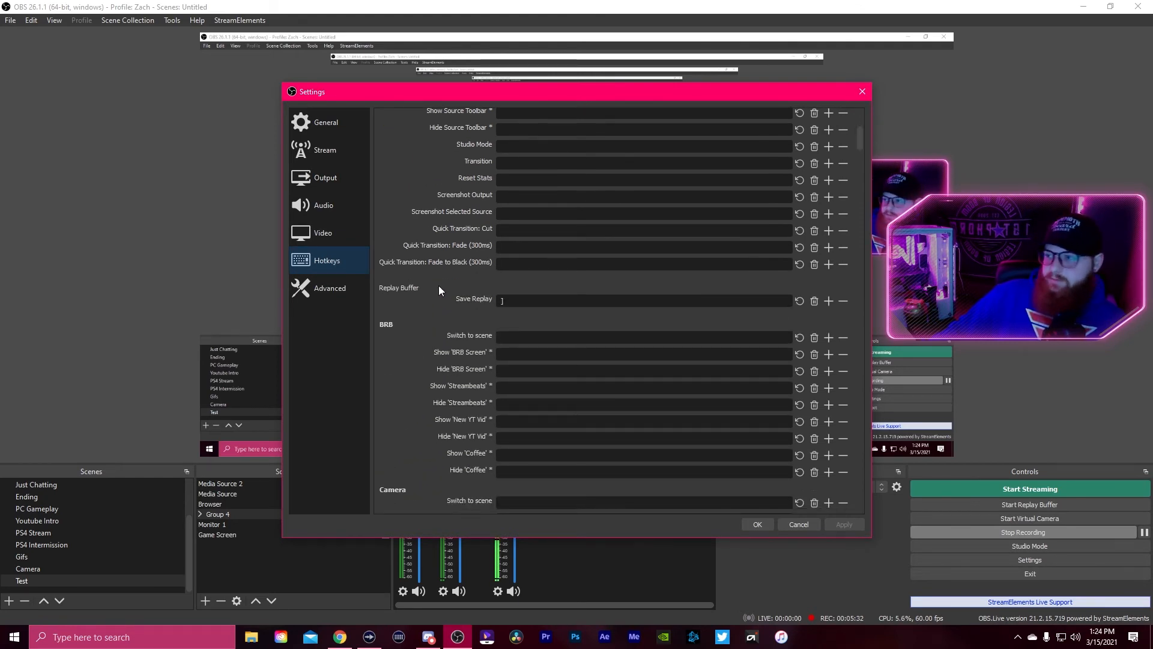
scroll(438, 286, "up", 5)
scroll(443, 286, "down", 4)
scroll(469, 301, "down", 4)
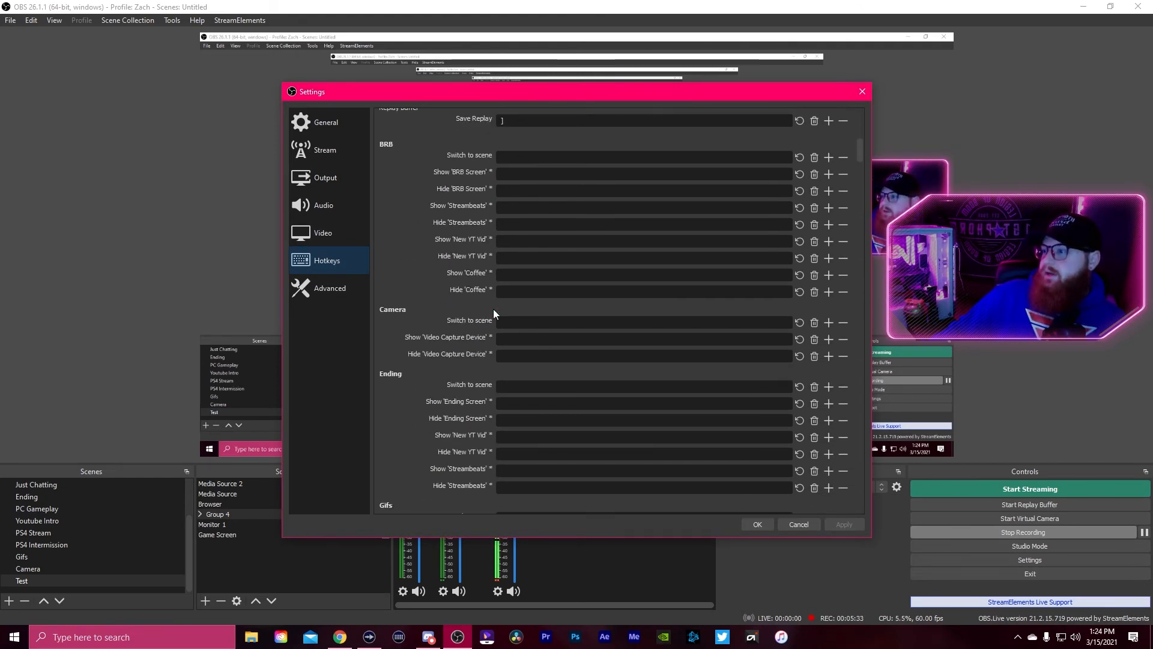
scroll(511, 372, "up", 3)
scroll(496, 372, "up", 3)
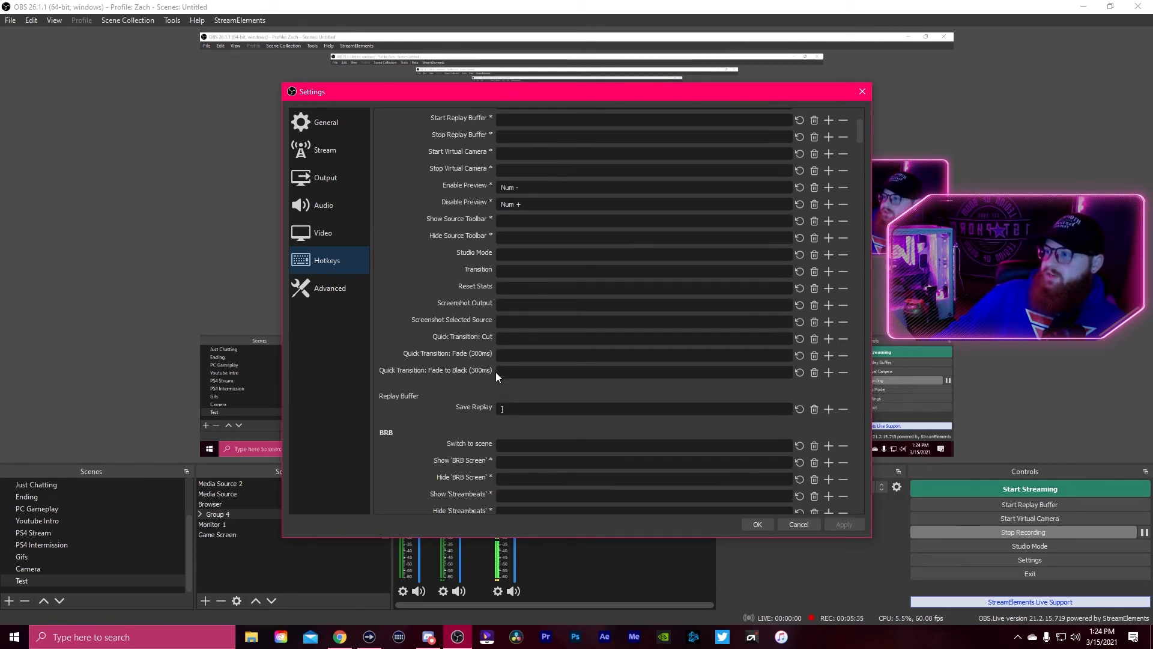
scroll(429, 286, "up", 3)
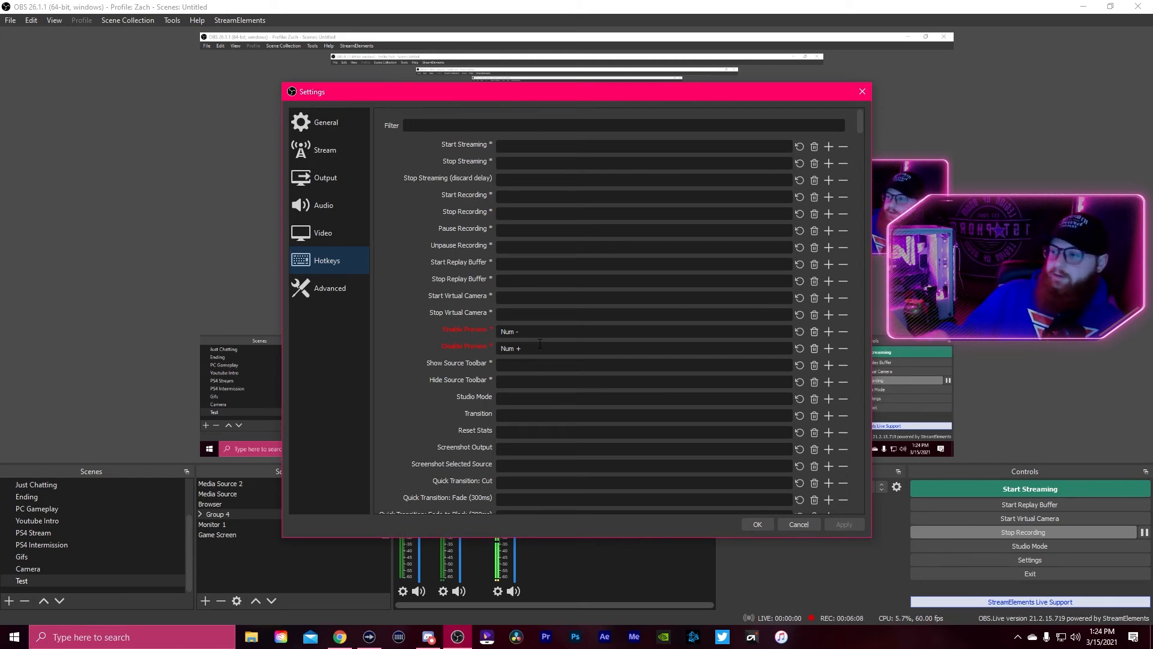
Assign the ] key as the Save Replay hotkey for the replay buffer
scroll(527, 340, "down", 4)
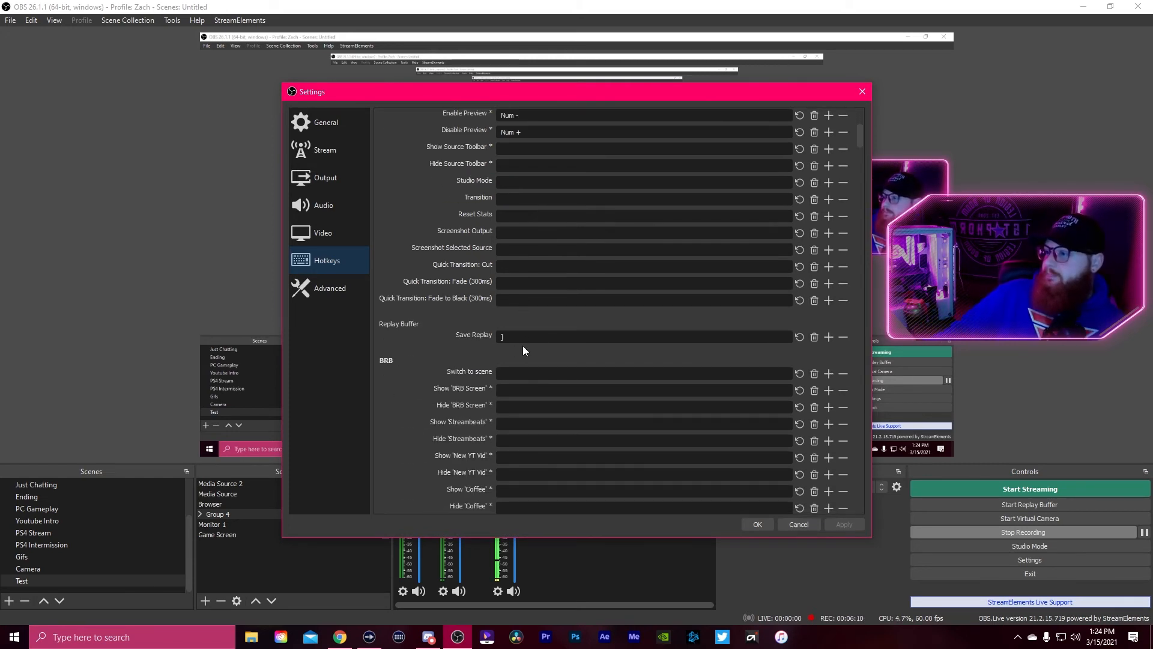
left_click(521, 336)
key("bracketright")
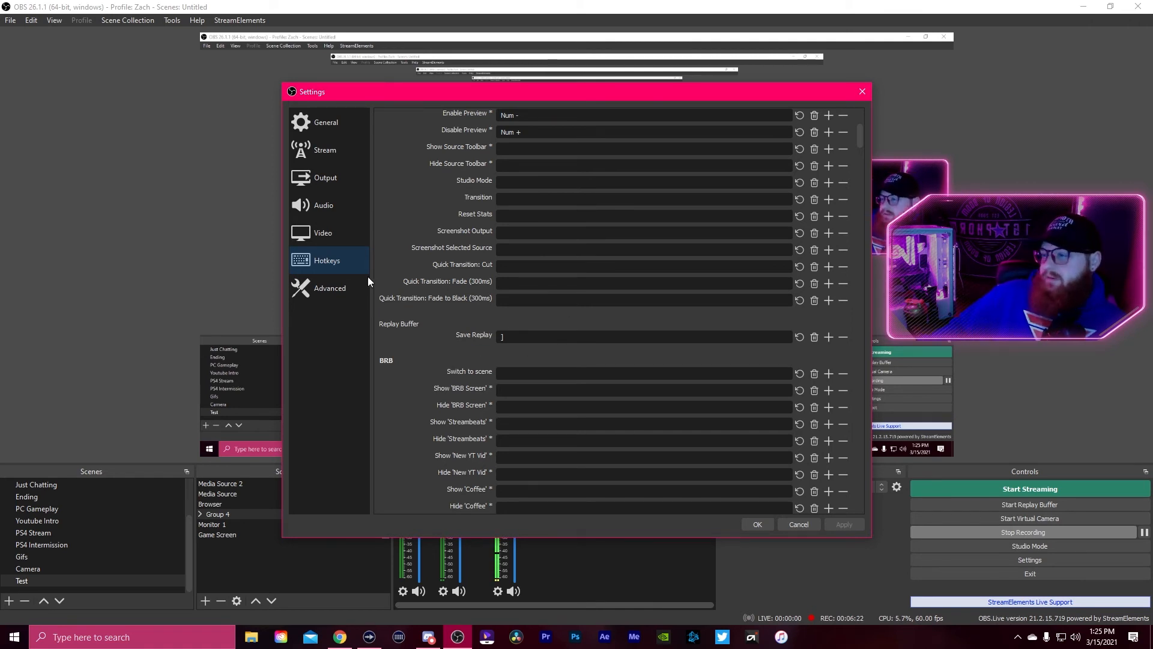
Review the advanced settings through to the hotkey focus behavior, with the automatic reconnect retry delay set to 4 s
left_click(337, 291)
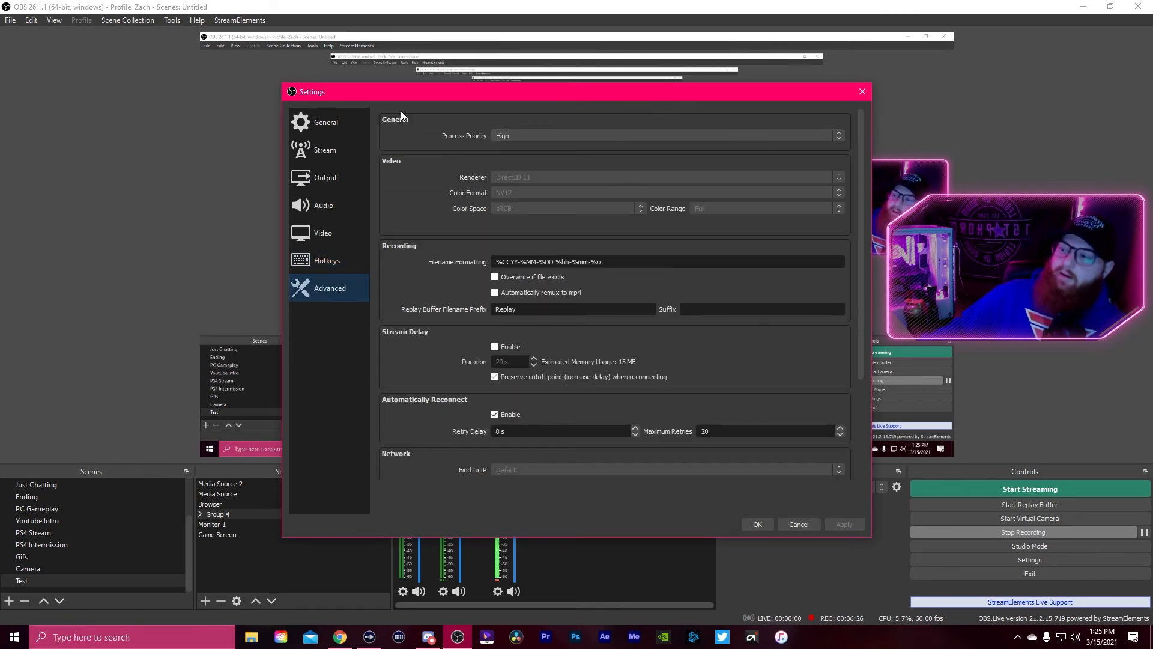
scroll(585, 360, "down", 2)
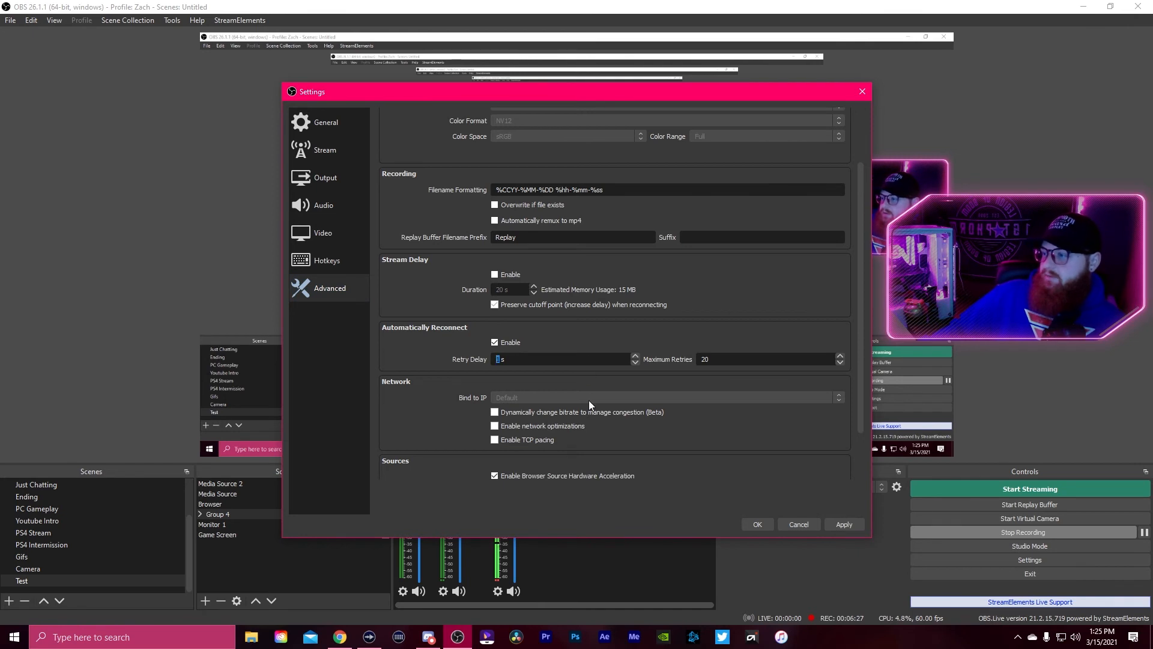
scroll(591, 420, "down", 1)
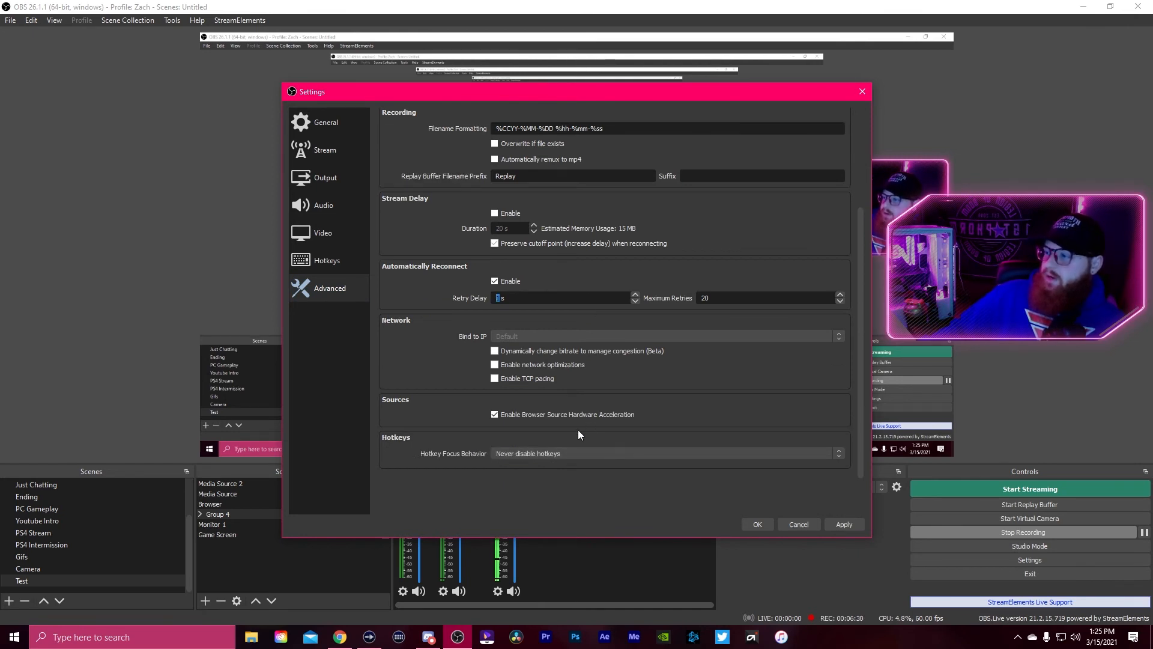
scroll(577, 429, "up", 3)
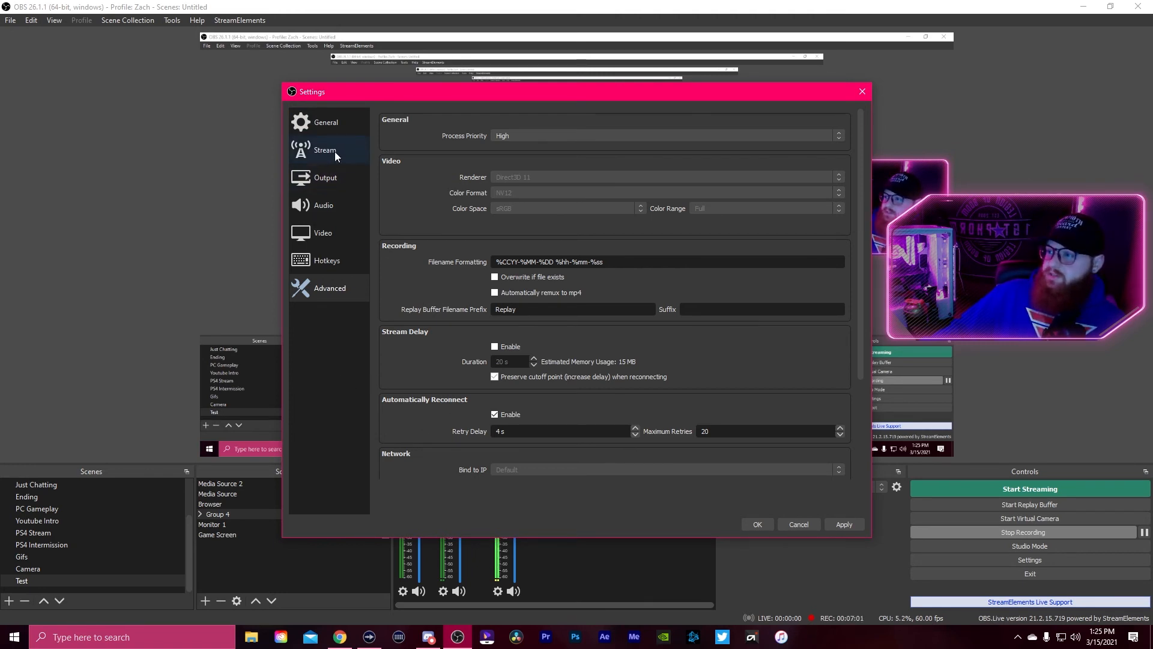
Recheck the streaming output settings, apply the pending changes and close the settings
left_click(326, 176)
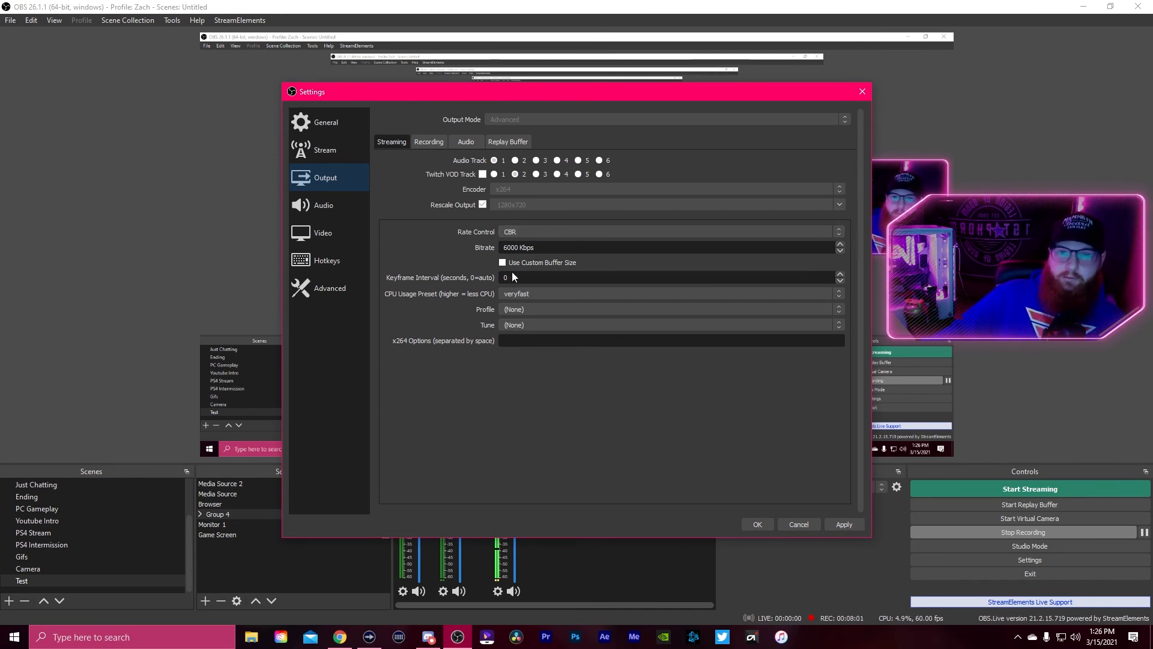
left_click(840, 526)
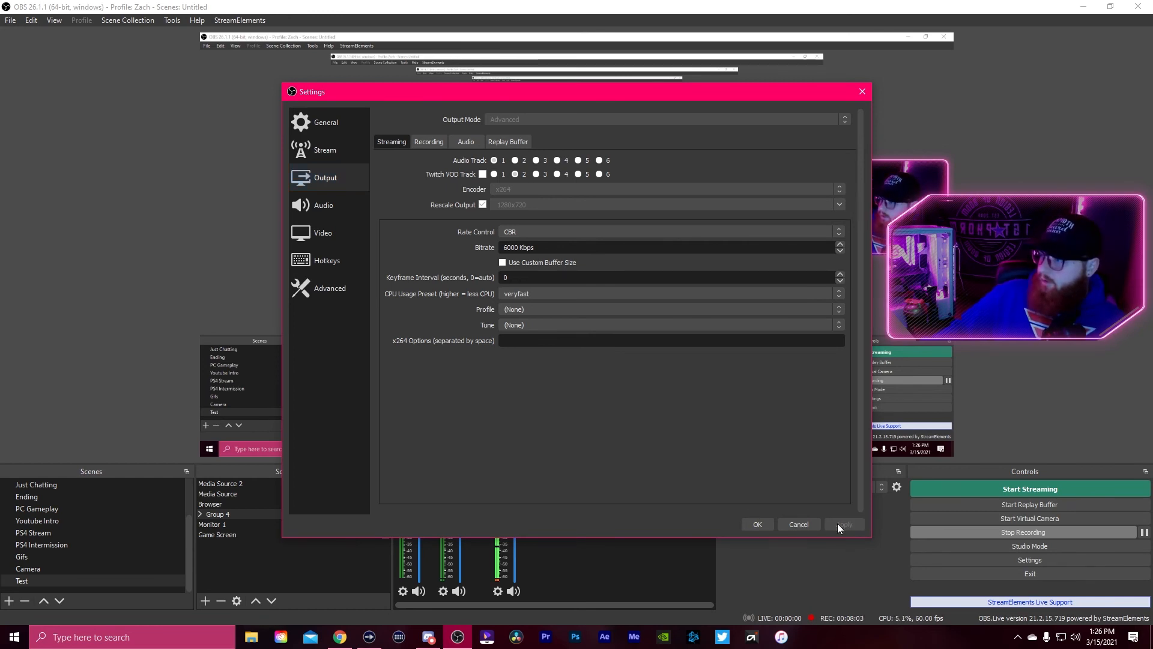
left_click(758, 525)
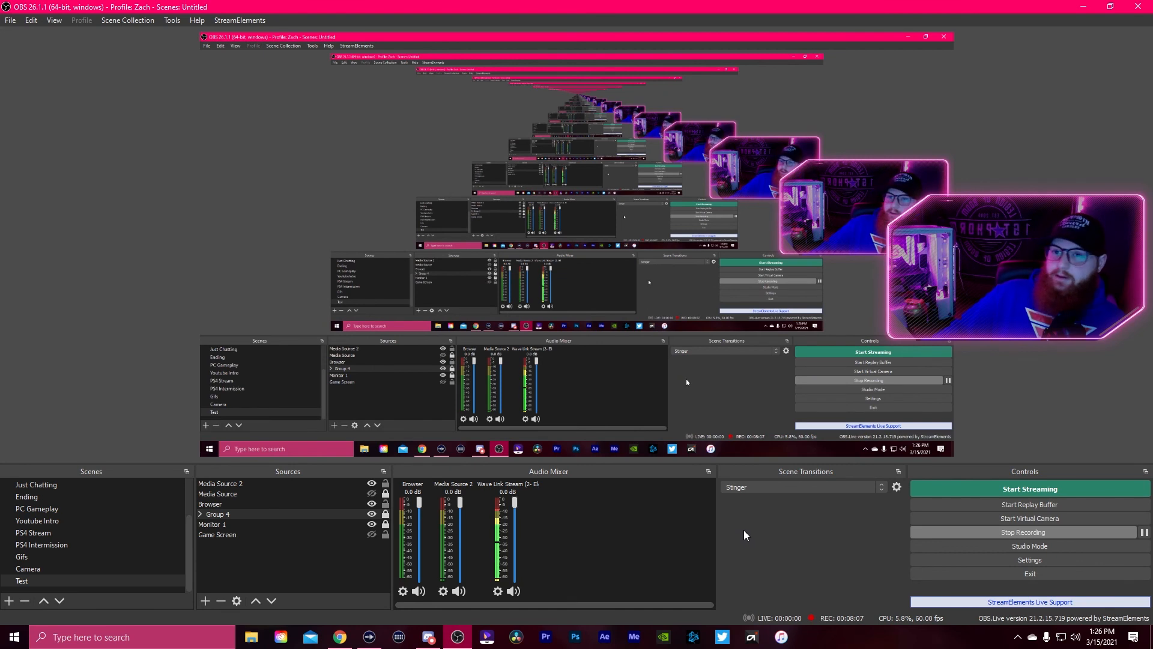